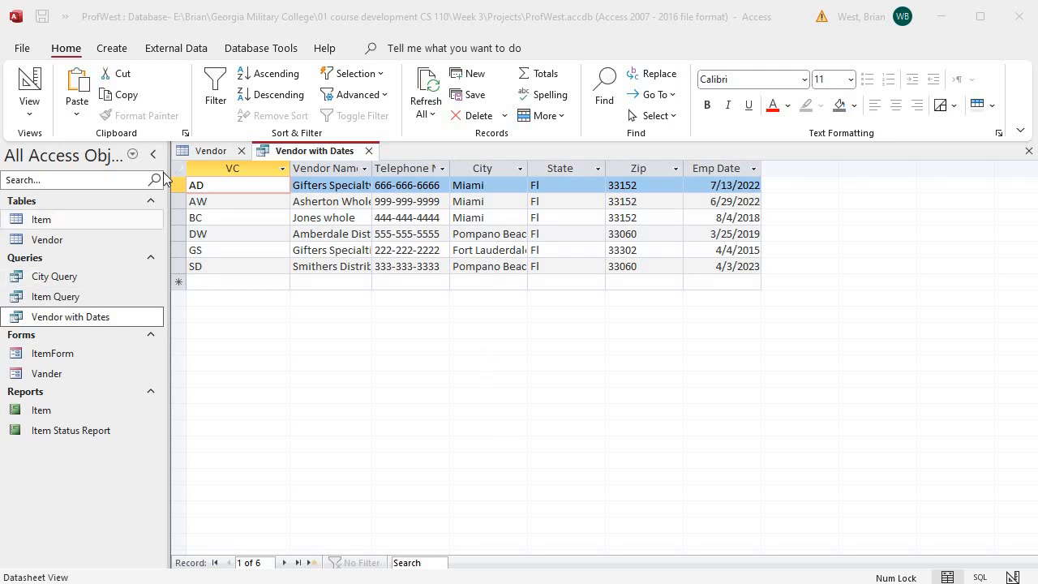
Open the Vendor table and the Vendor with Dates query to compare their records.
{"action": "left_click", "coordinate": [55, 243]}
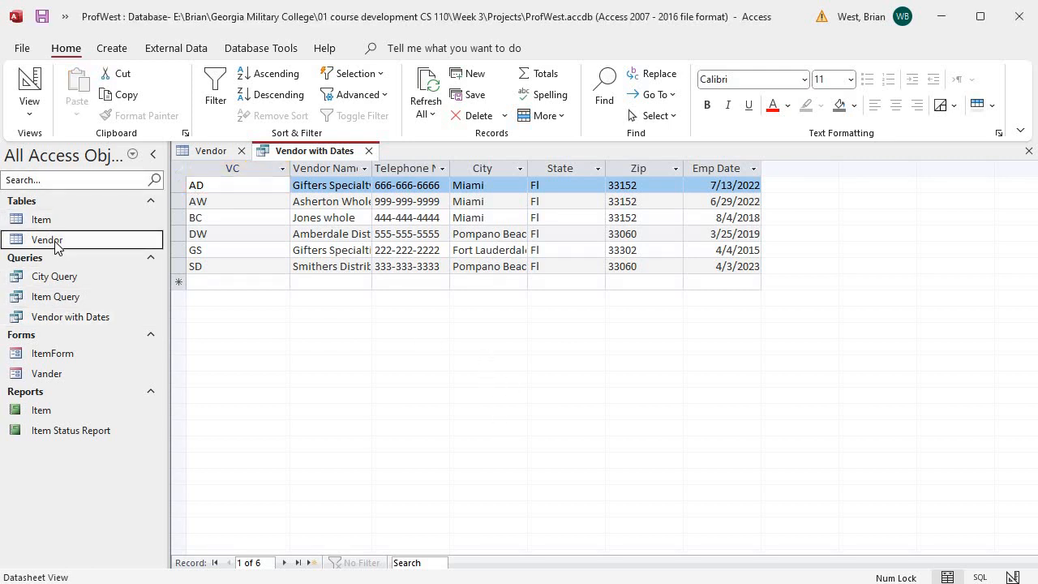
{"action": "double_click", "coordinate": [55, 243]}
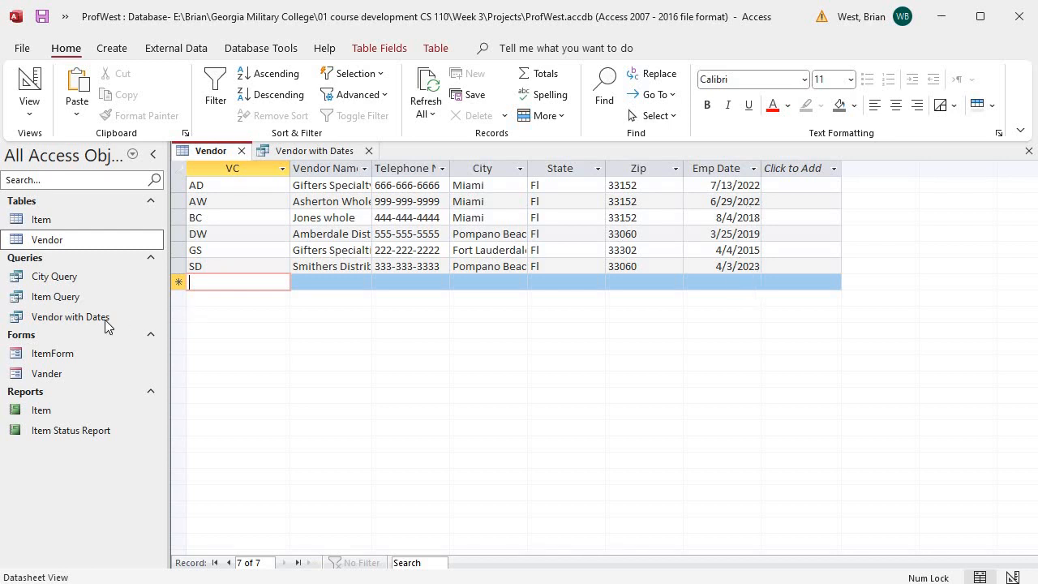
{"action": "left_click", "coordinate": [41, 318]}
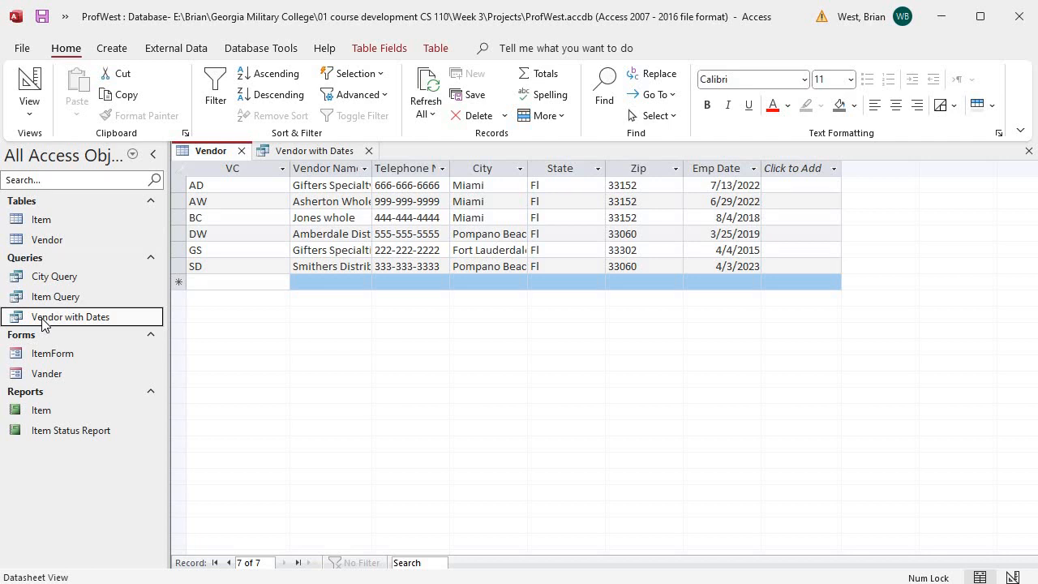
{"action": "double_click", "coordinate": [45, 317]}
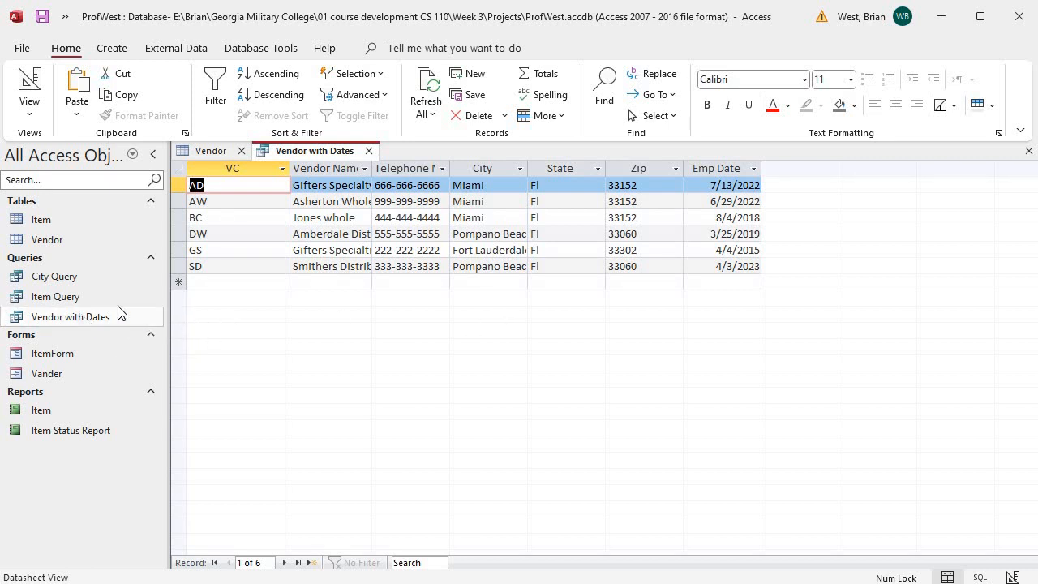
Create a basic report from the Vendor with Dates query.
{"action": "left_click", "coordinate": [84, 321]}
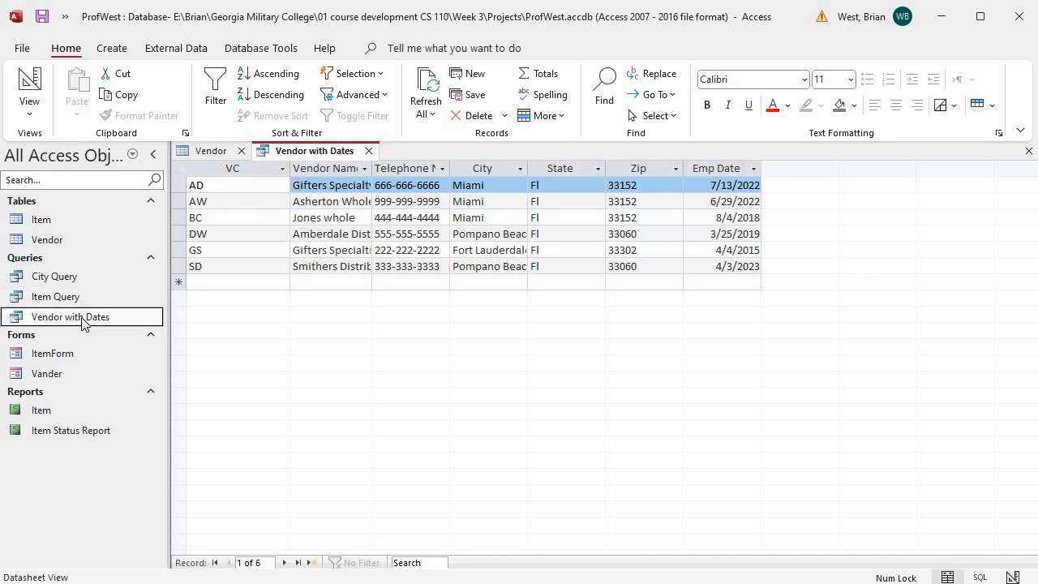
{"action": "left_click", "coordinate": [110, 50]}
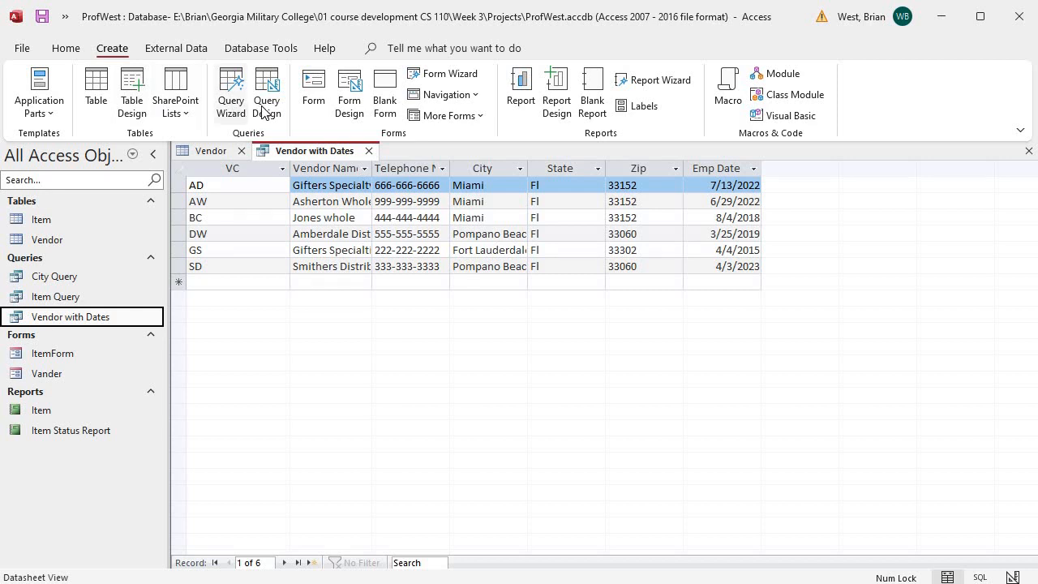
{"action": "left_click", "coordinate": [522, 87]}
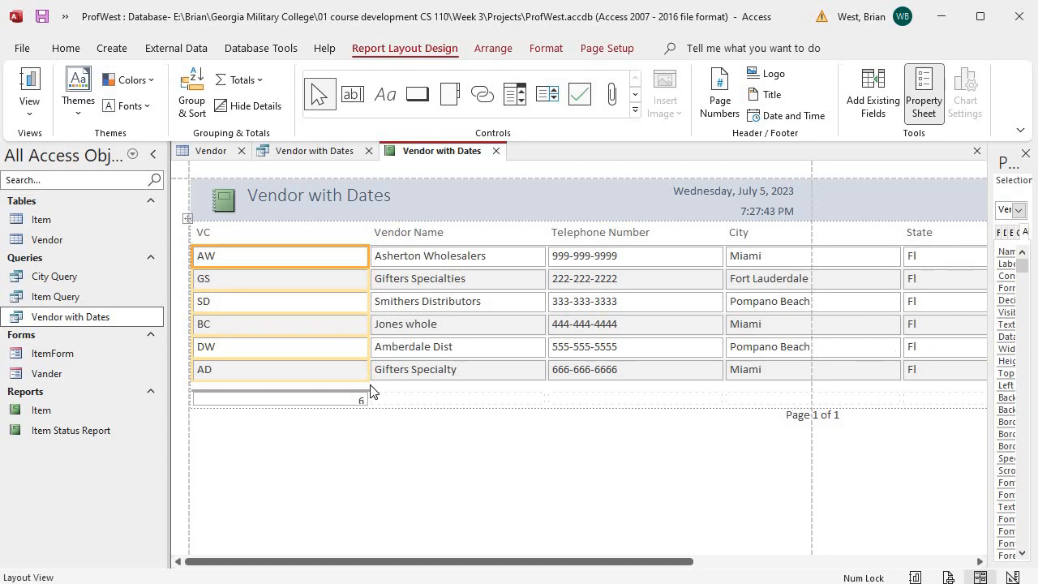
View the Vendor with Dates report in Design View and Report View, and return it to Layout View.
{"action": "key", "text": "ctrl+period"}
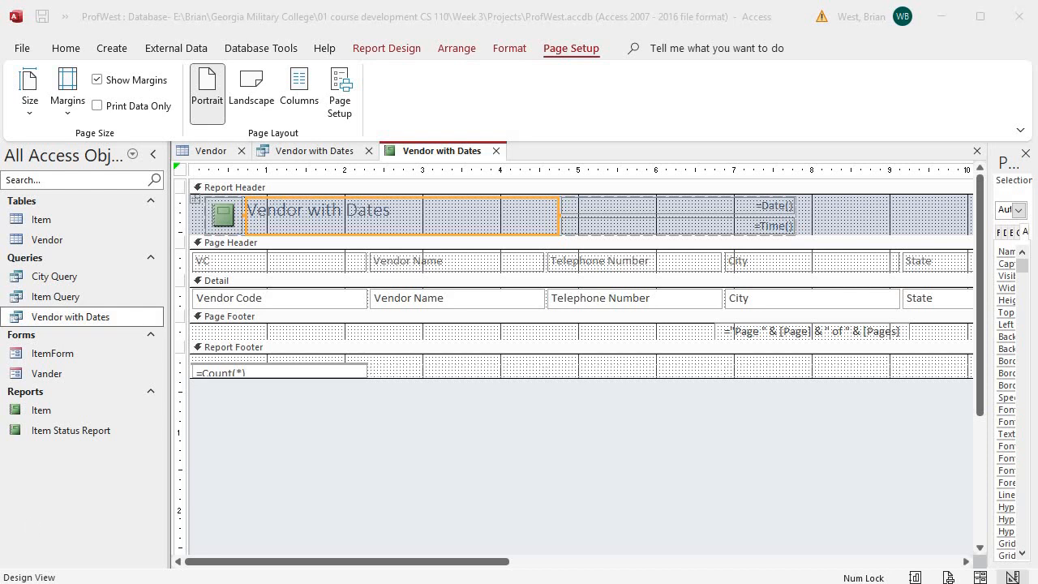
{"action": "right_click", "coordinate": [426, 156]}
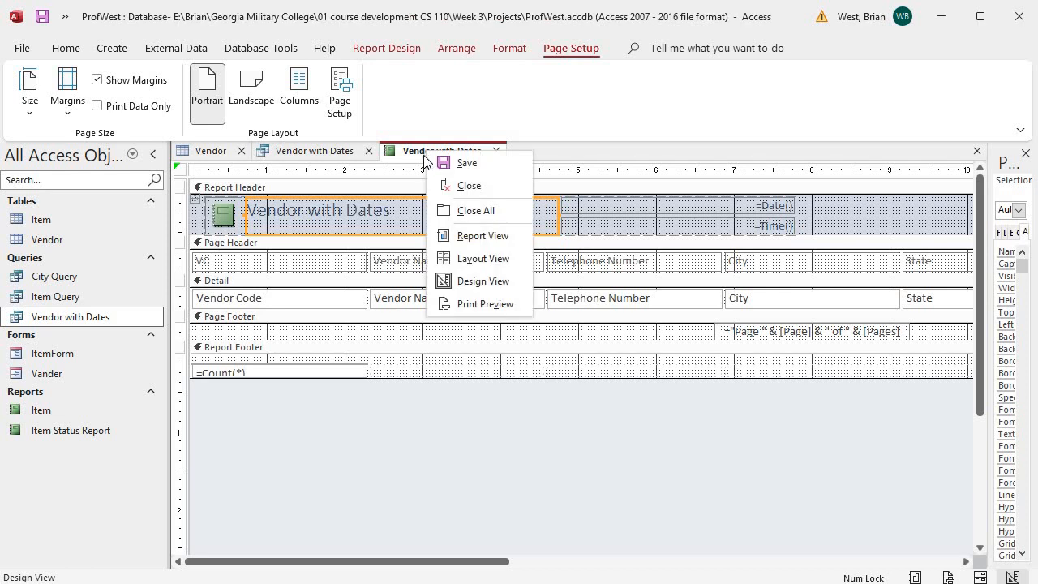
{"action": "left_click", "coordinate": [467, 237]}
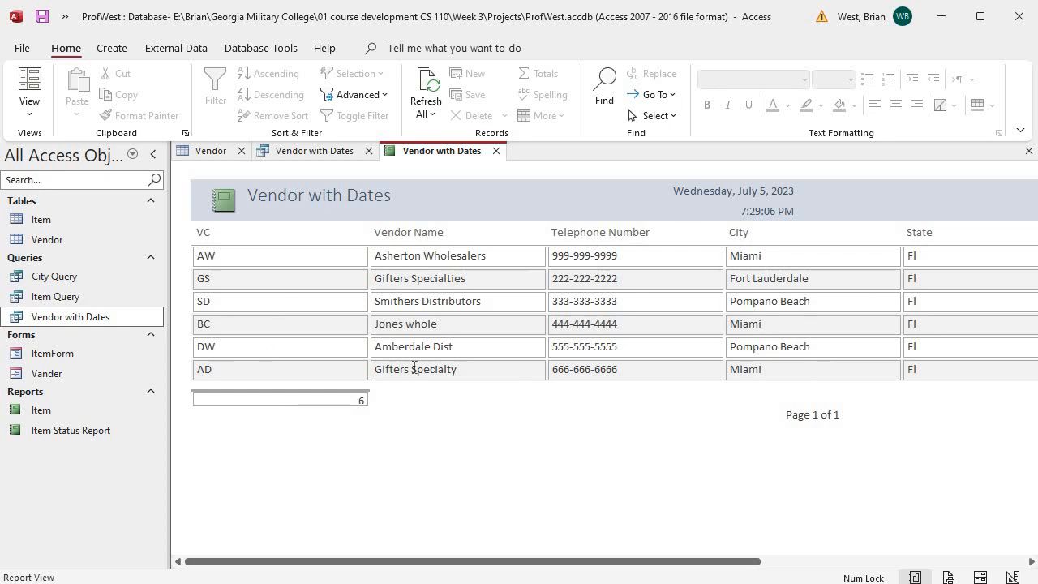
{"action": "right_click", "coordinate": [415, 154]}
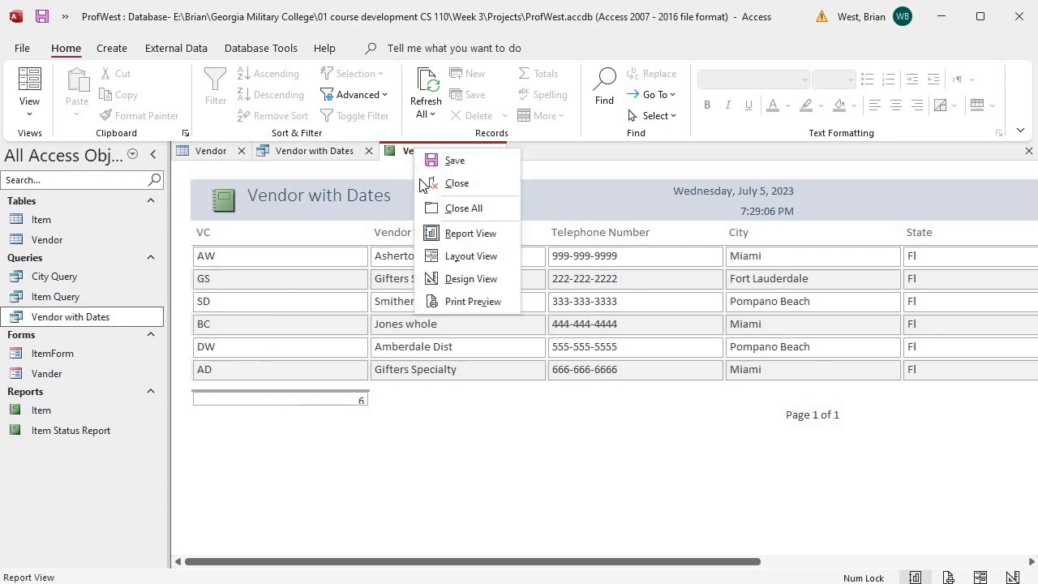
{"action": "left_click", "coordinate": [461, 279]}
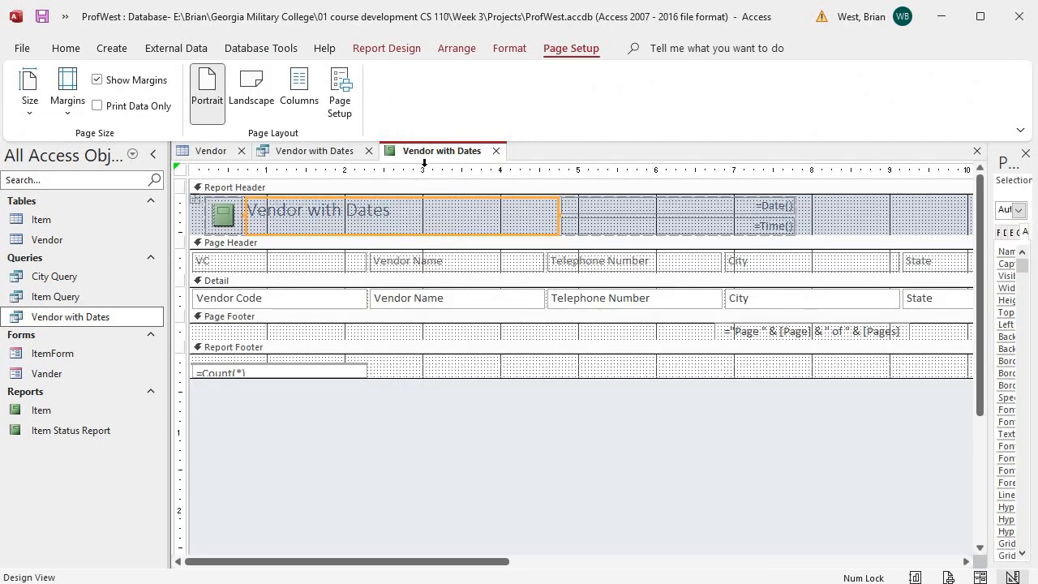
{"action": "right_click", "coordinate": [424, 154]}
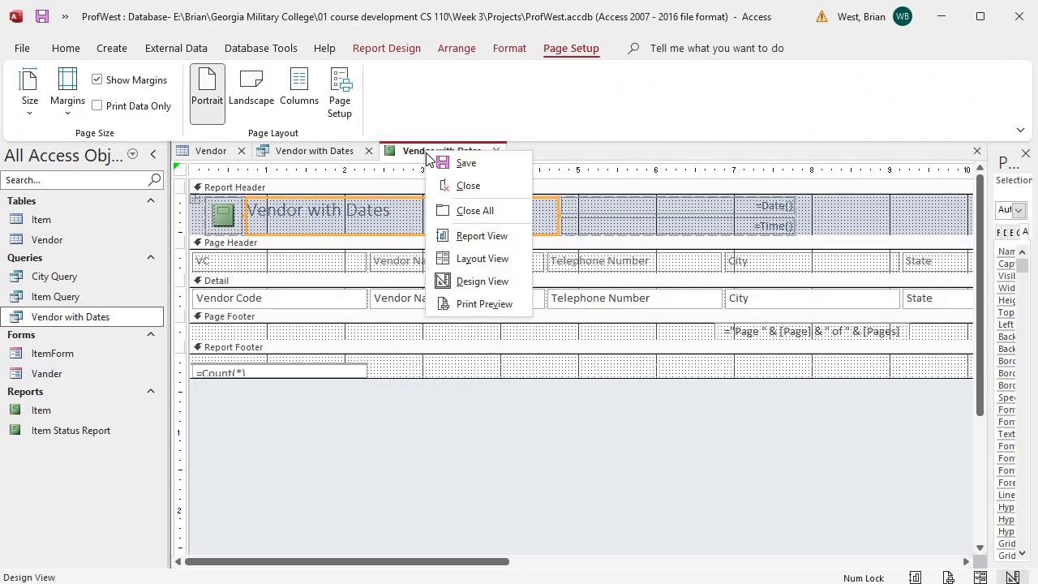
{"action": "left_click", "coordinate": [463, 260]}
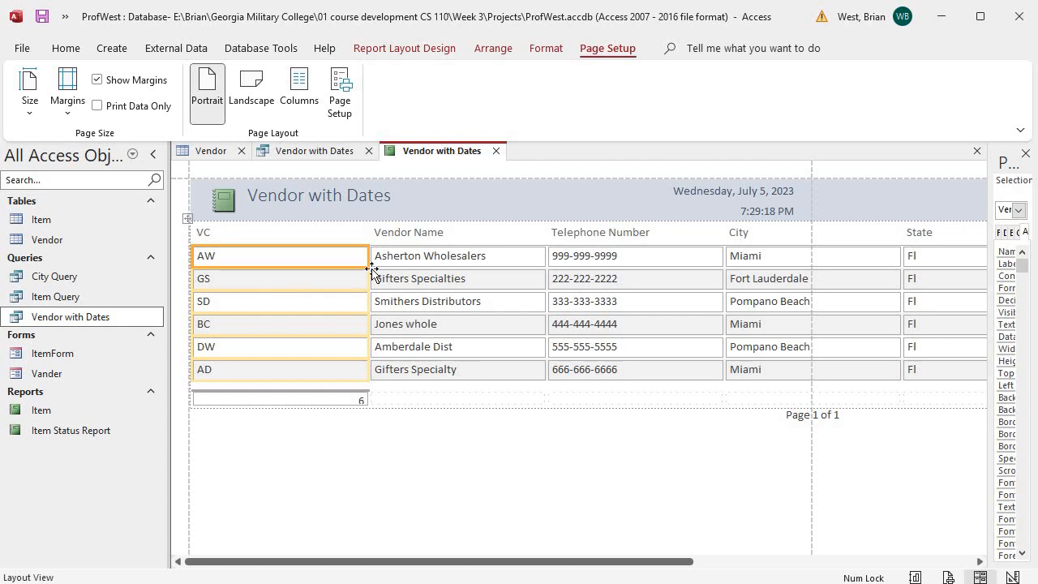
Narrow the report's VC, Vendor Name and Telephone Number columns to fit their contents.
{"action": "left_click", "coordinate": [420, 279]}
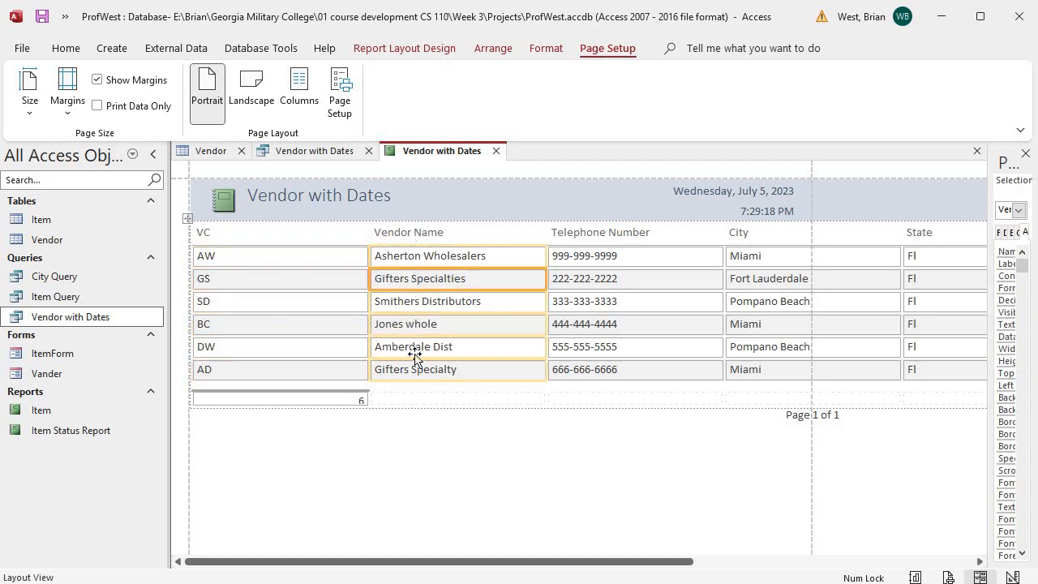
{"action": "left_click", "coordinate": [343, 260]}
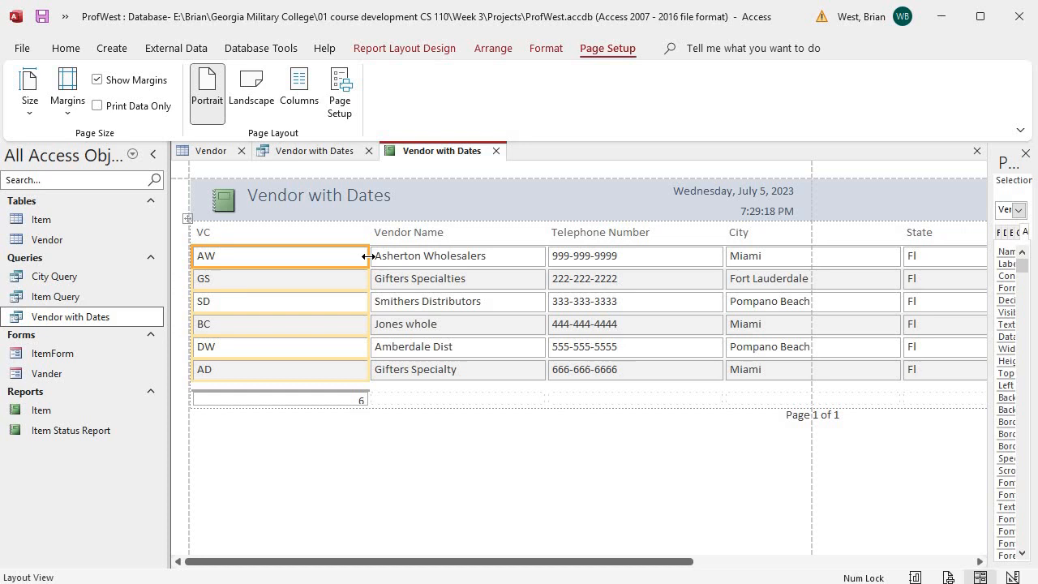
{"action": "left_click_drag", "start_coordinate": [366, 256], "coordinate": [249, 256]}
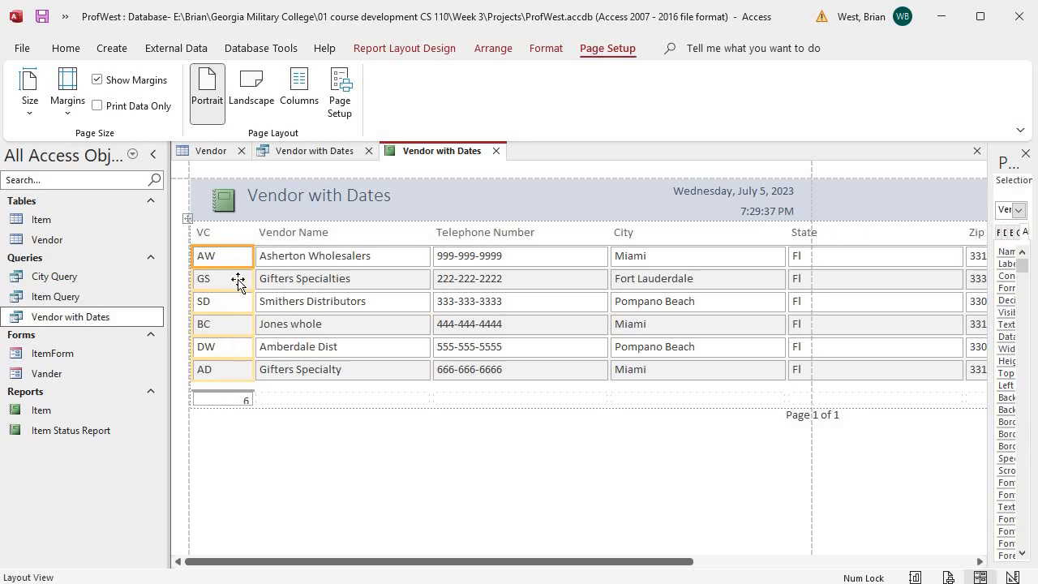
{"action": "left_click", "coordinate": [415, 257]}
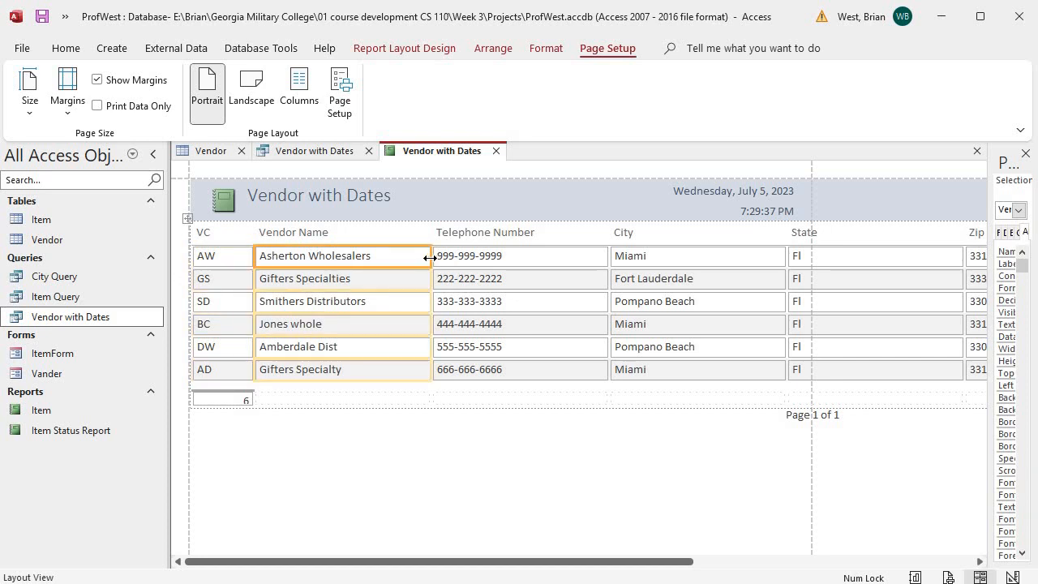
{"action": "left_click_drag", "start_coordinate": [430, 257], "coordinate": [408, 257]}
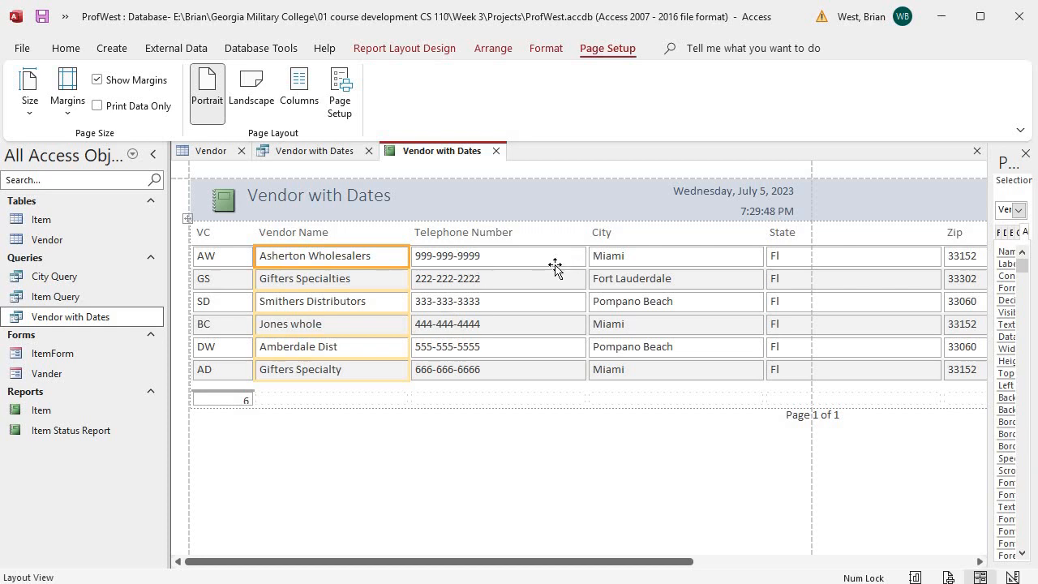
{"action": "left_click", "coordinate": [579, 257]}
{"action": "left_click_drag", "start_coordinate": [579, 257], "coordinate": [520, 256]}
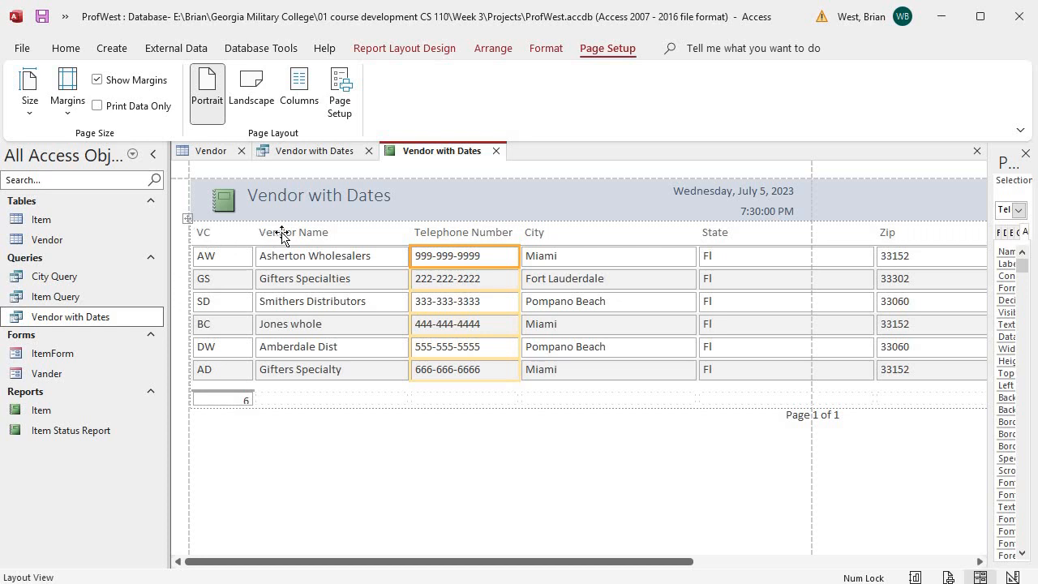
{"action": "left_click", "coordinate": [201, 236]}
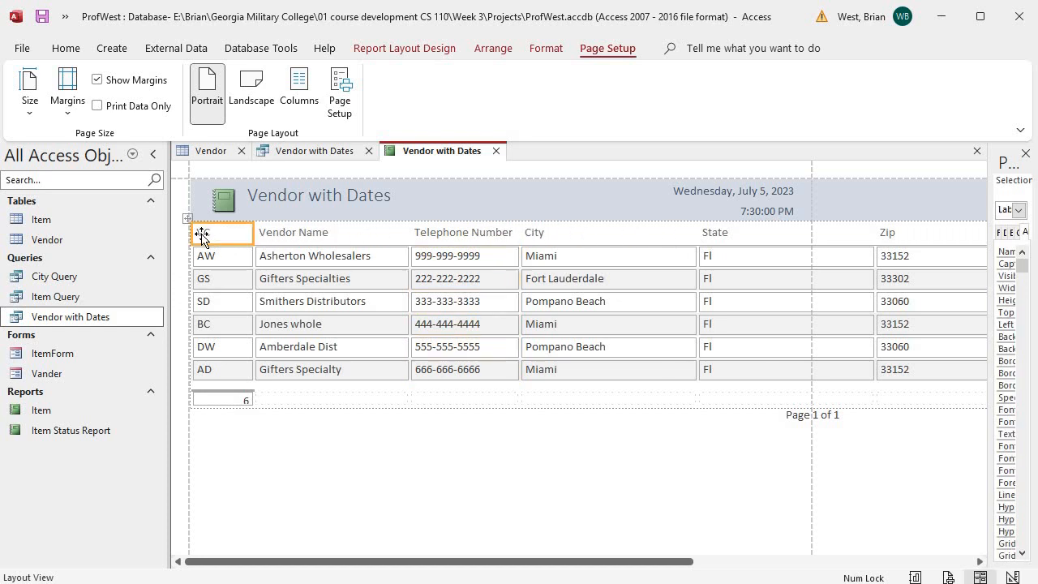
{"action": "left_click", "coordinate": [280, 234]}
{"action": "left_click", "coordinate": [427, 238]}
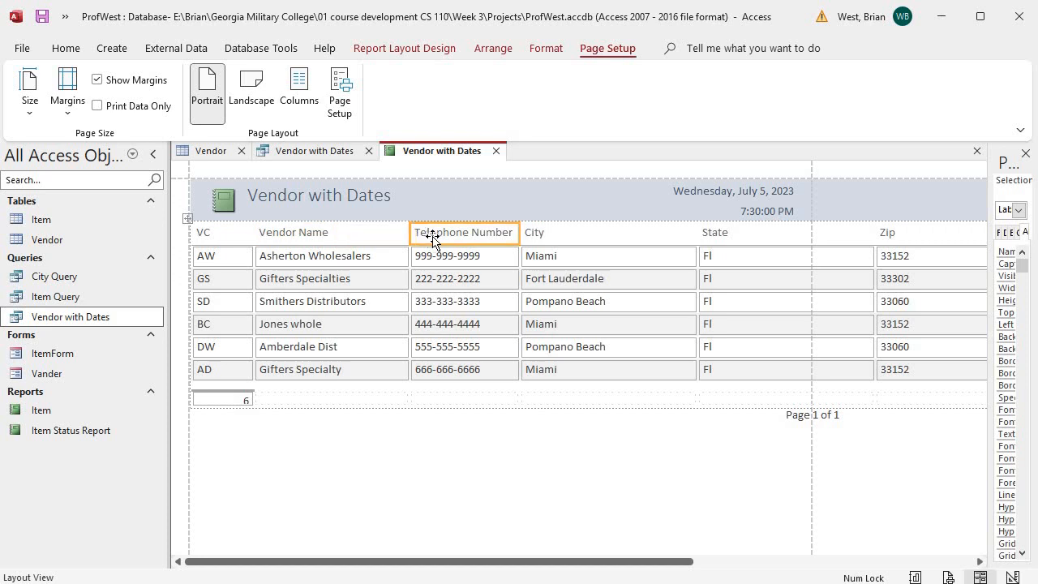
{"action": "left_click", "coordinate": [539, 237]}
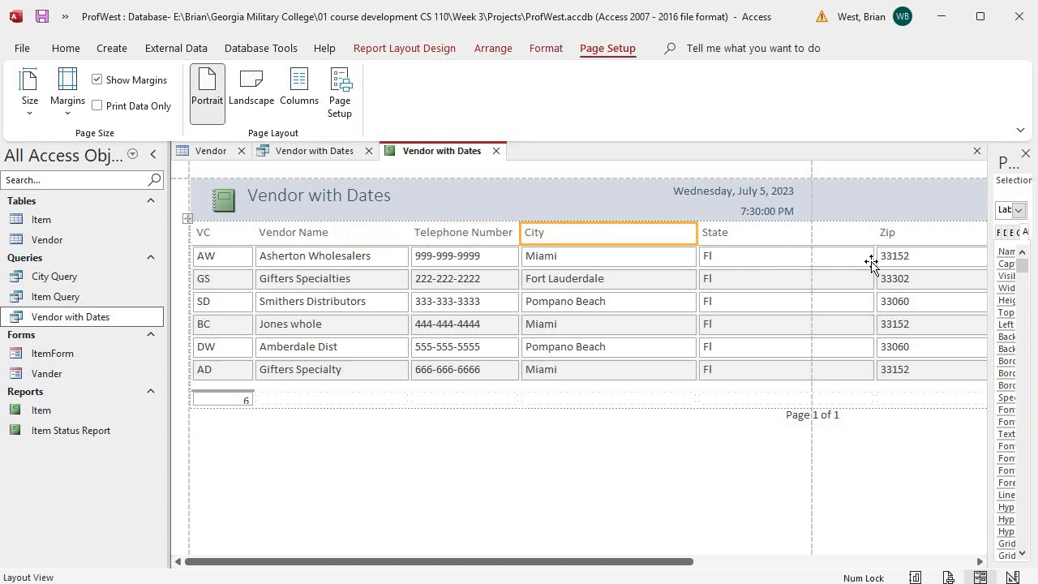
Narrow the report's City, State and Zip columns to fit their contents.
{"action": "left_click", "coordinate": [832, 263]}
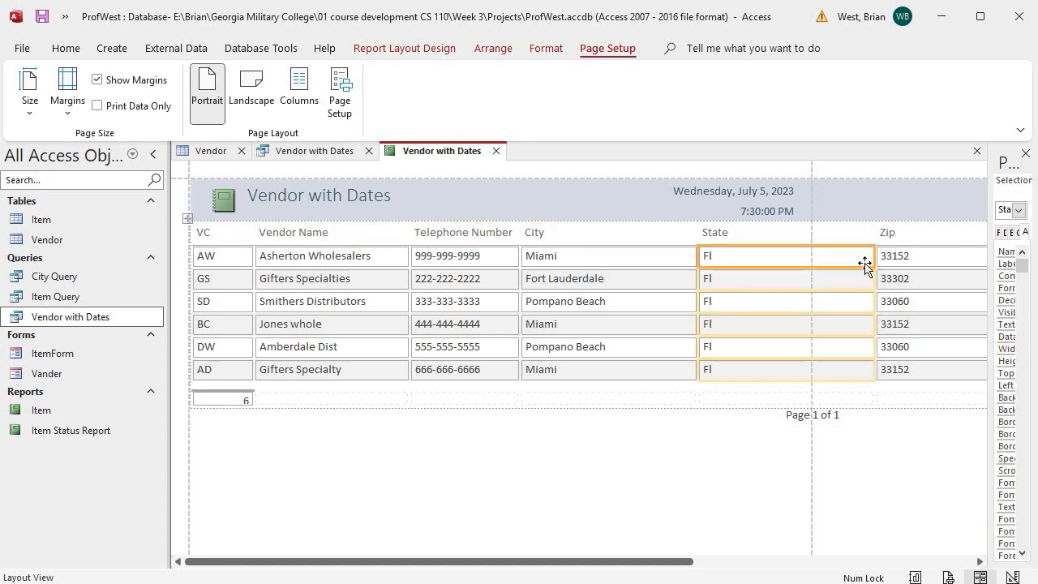
{"action": "left_click_drag", "start_coordinate": [870, 262], "coordinate": [761, 268]}
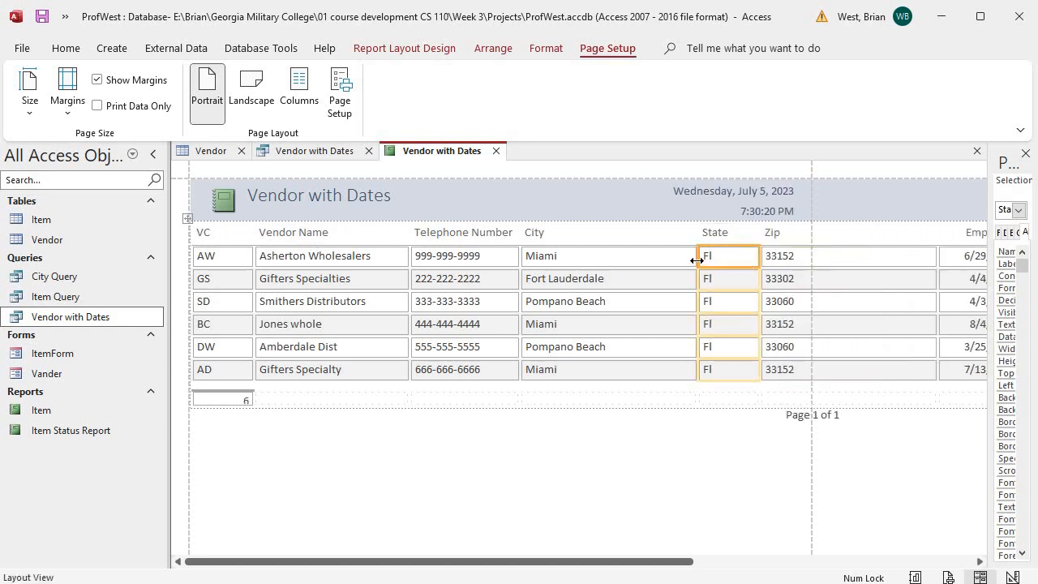
{"action": "left_click_drag", "start_coordinate": [696, 261], "coordinate": [648, 268]}
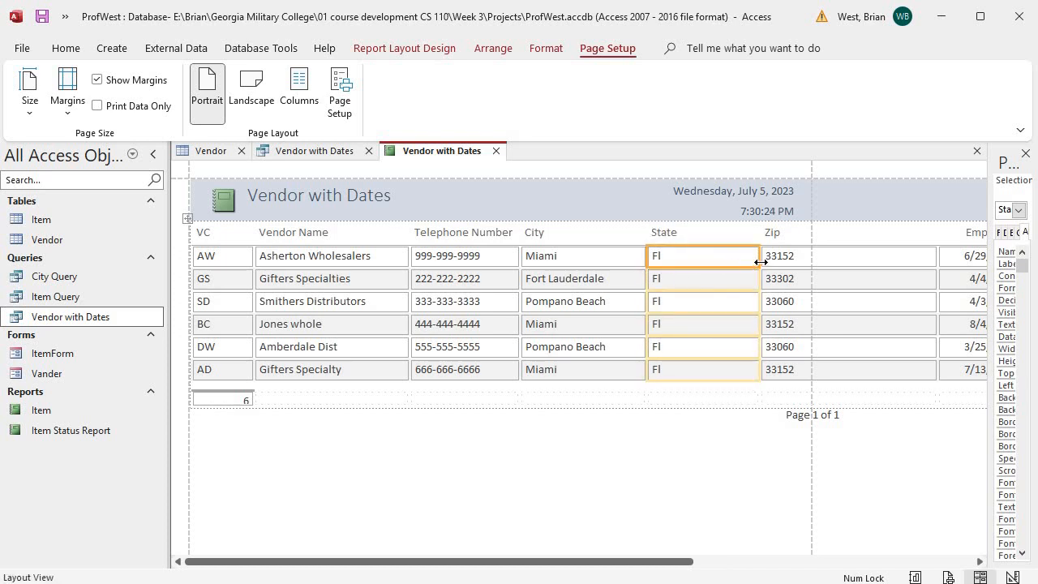
{"action": "left_click_drag", "start_coordinate": [759, 265], "coordinate": [695, 273]}
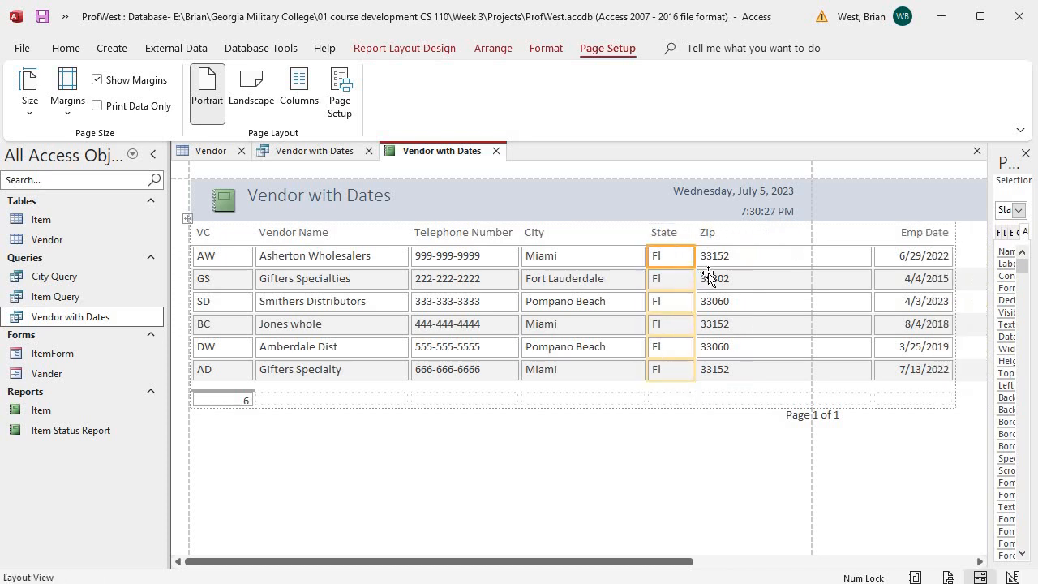
{"action": "left_click", "coordinate": [848, 261]}
{"action": "left_click_drag", "start_coordinate": [817, 260], "coordinate": [756, 263]}
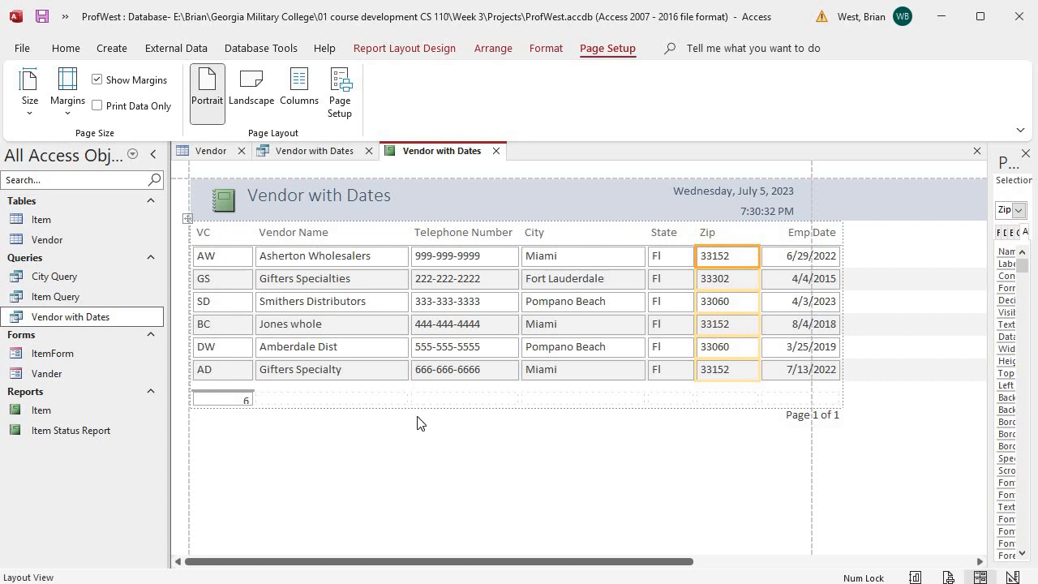
Narrow the Vendor Name and VC columns further so all columns through Emp Date fit inside the dashed page margin.
{"action": "left_click", "coordinate": [401, 257]}
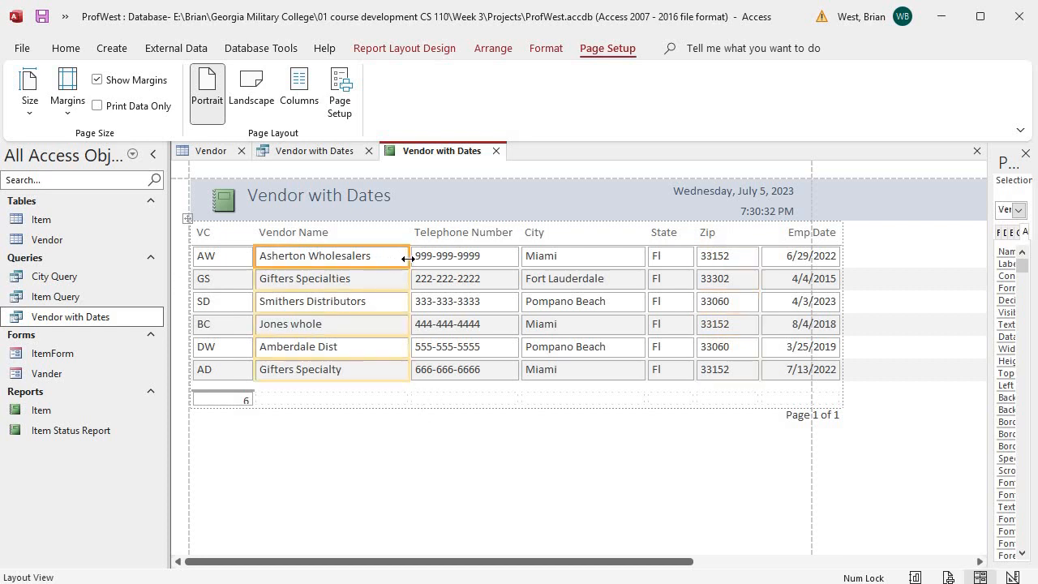
{"action": "left_click_drag", "start_coordinate": [400, 258], "coordinate": [397, 261]}
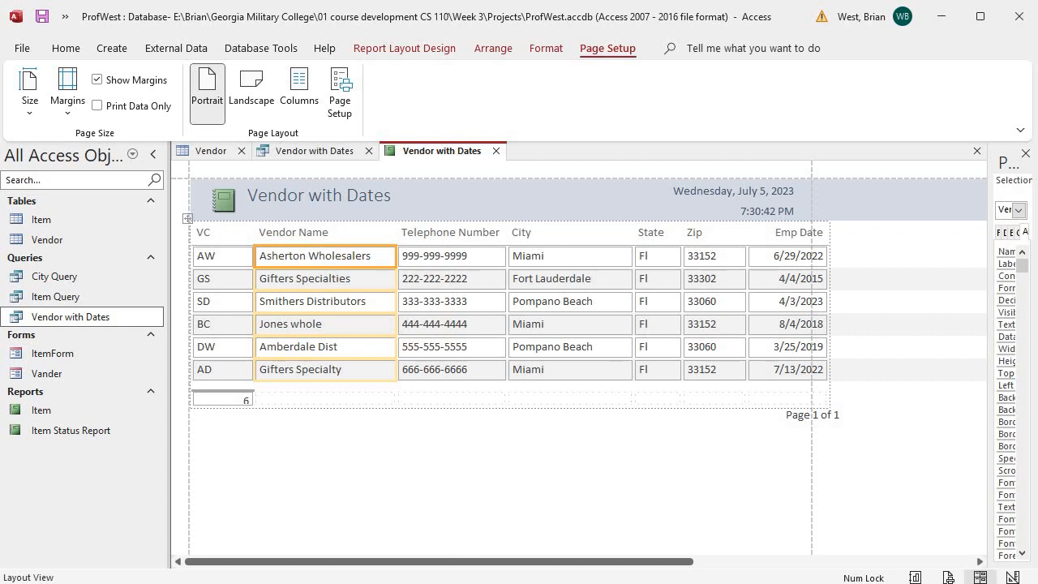
{"action": "left_click", "coordinate": [239, 255]}
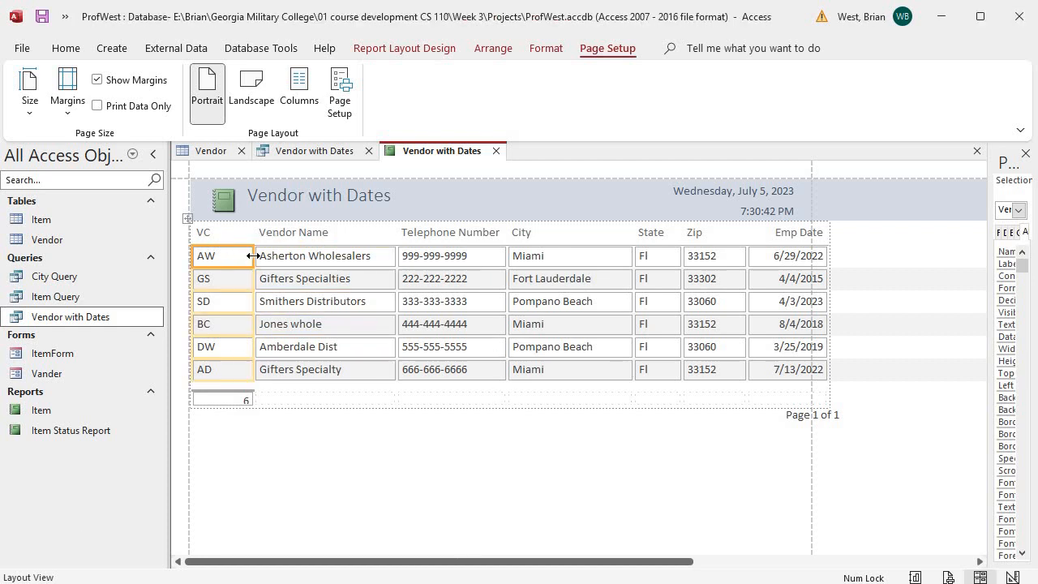
{"action": "left_click_drag", "start_coordinate": [253, 255], "coordinate": [231, 257]}
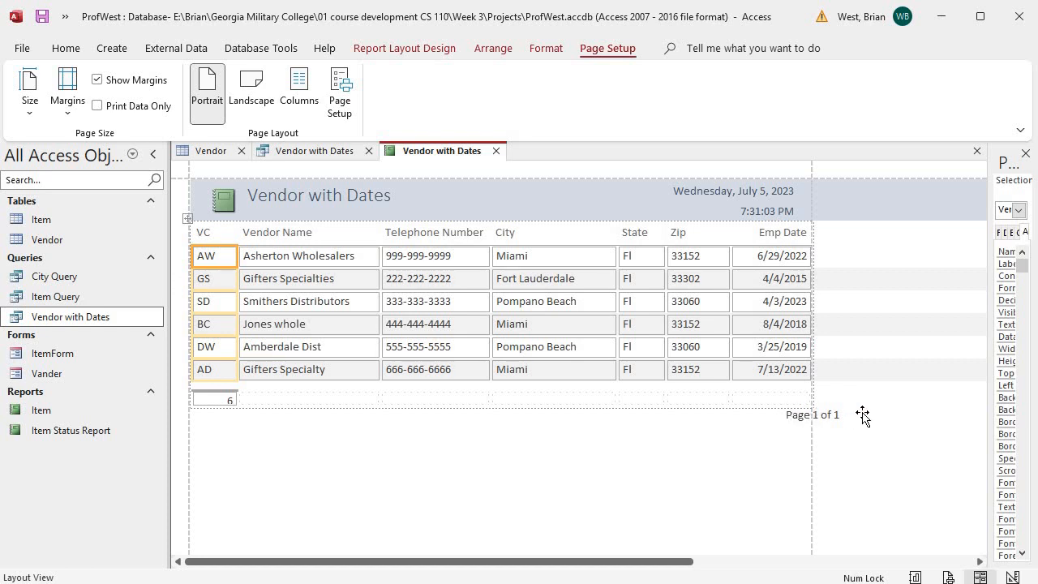
Move the page number in the footer left so it sits fully within the page margin.
{"action": "left_click", "coordinate": [800, 417]}
{"action": "left_click_drag", "start_coordinate": [800, 416], "coordinate": [699, 419]}
{"action": "left_click", "coordinate": [750, 452]}
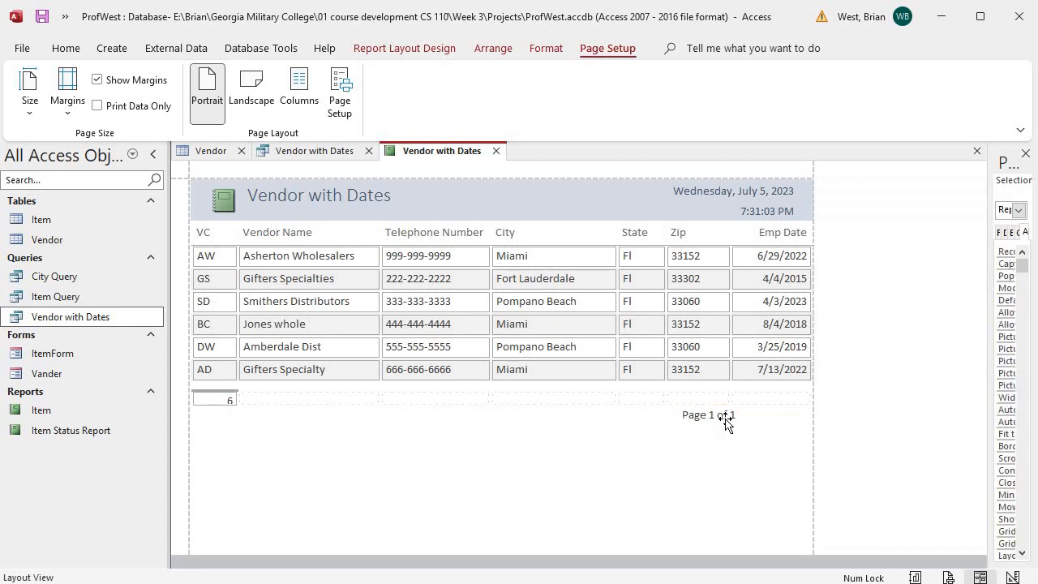
Sort the report's records by Emp Date from oldest to newest.
{"action": "right_click", "coordinate": [767, 278]}
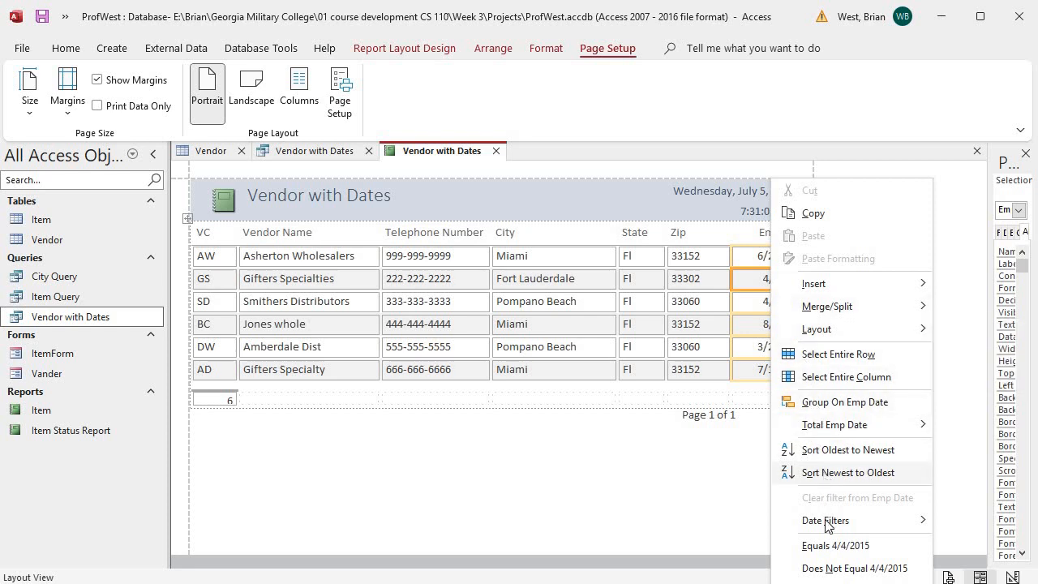
{"action": "mouse_move", "coordinate": [827, 525]}
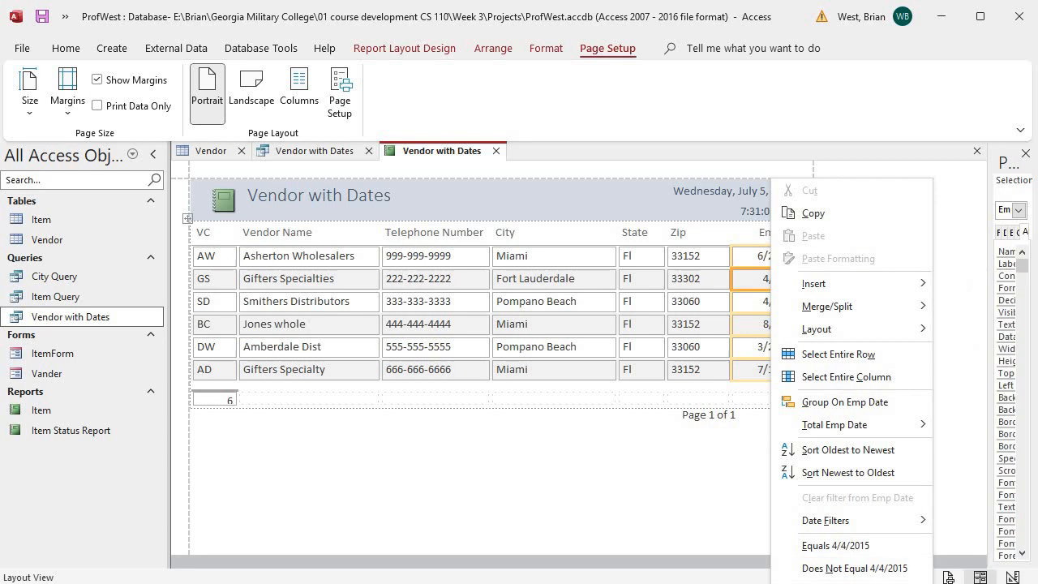
{"action": "left_click", "coordinate": [754, 302]}
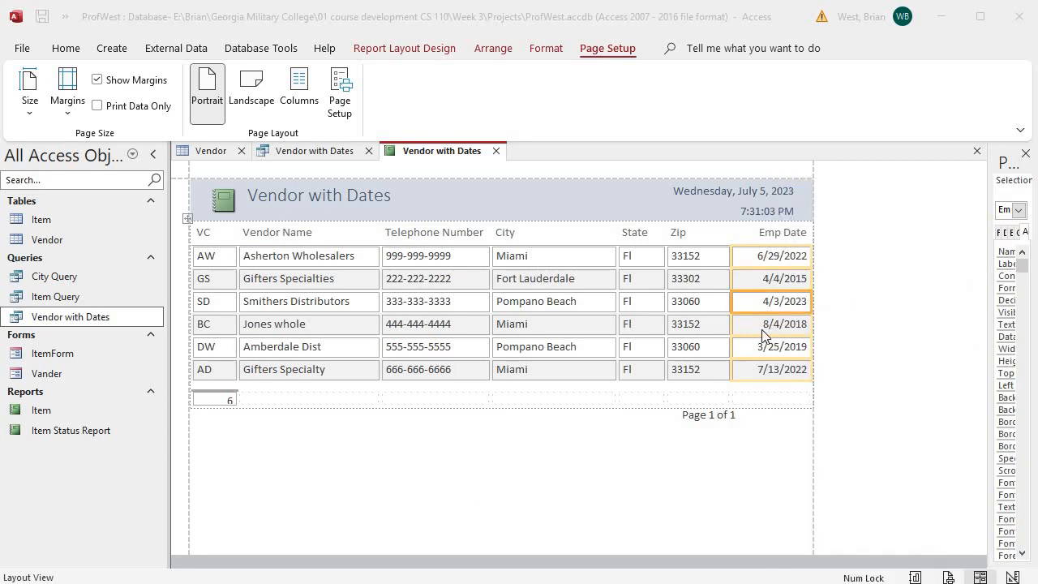
{"action": "right_click", "coordinate": [764, 300]}
{"action": "right_click", "coordinate": [760, 281]}
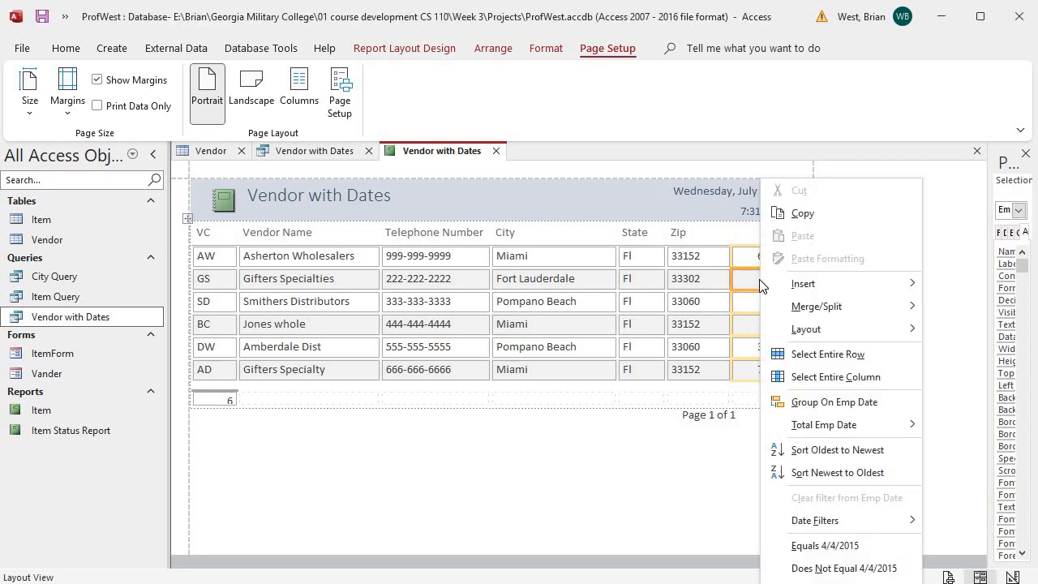
{"action": "left_click", "coordinate": [816, 451]}
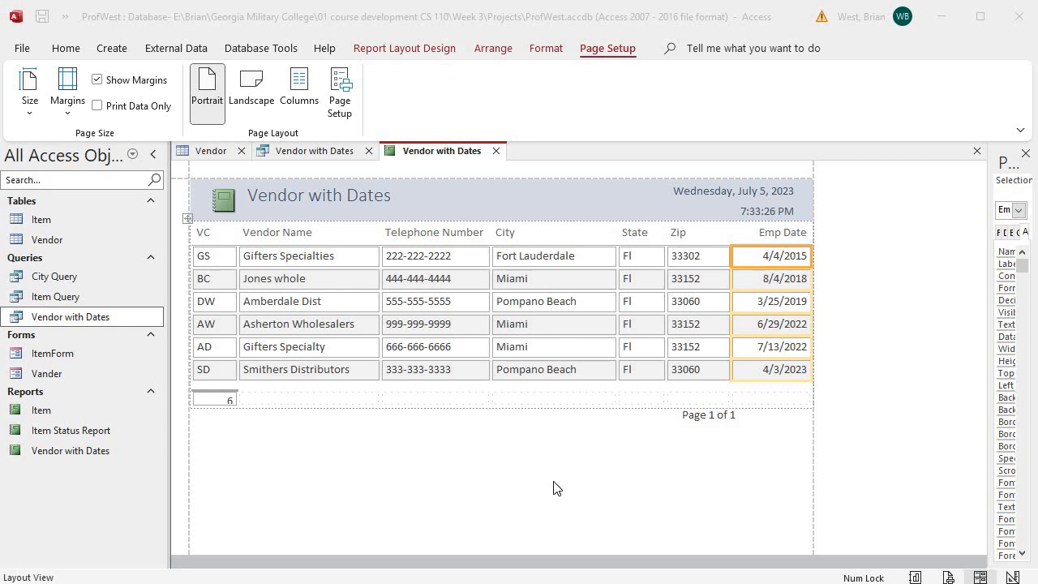
{"action": "right_click", "coordinate": [436, 156]}
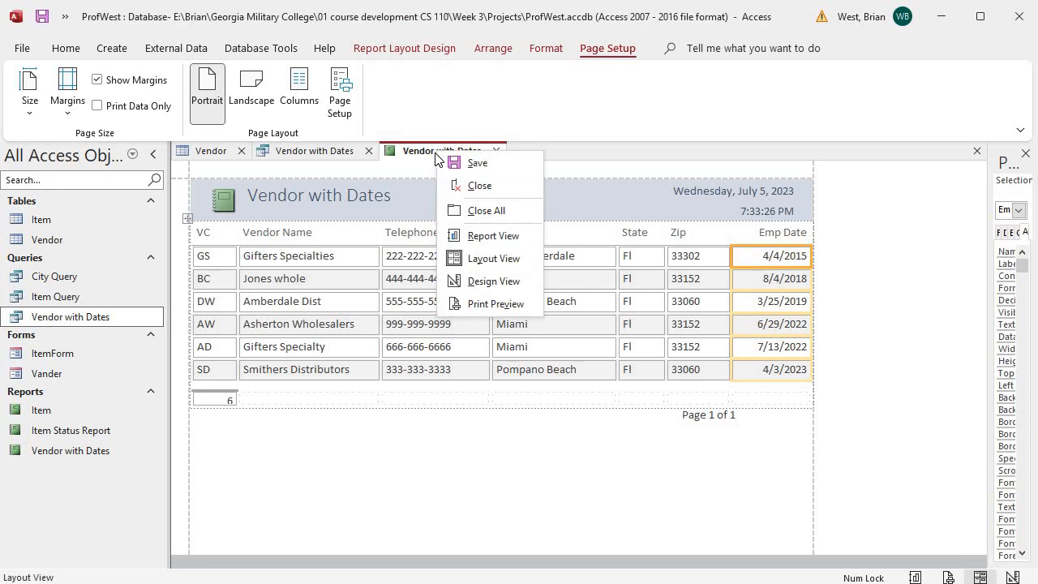
{"action": "left_click", "coordinate": [481, 258]}
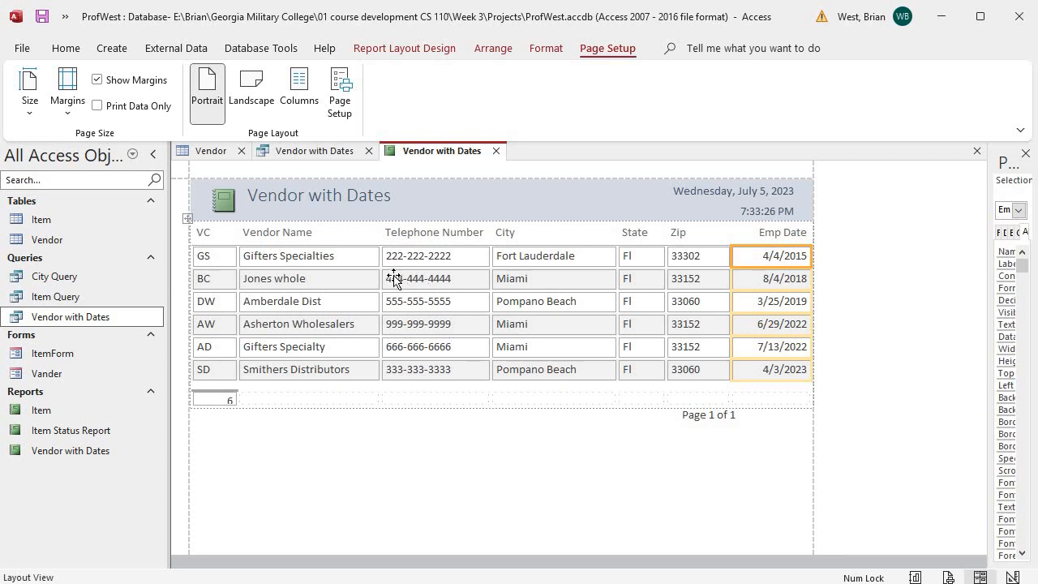
{"action": "left_click", "coordinate": [337, 258]}
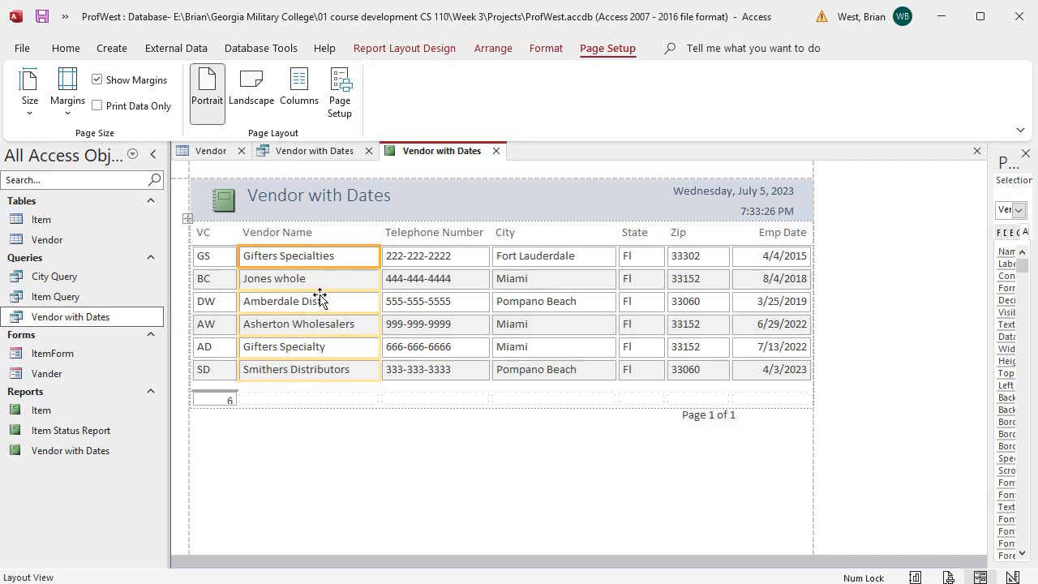
{"action": "left_click", "coordinate": [533, 255]}
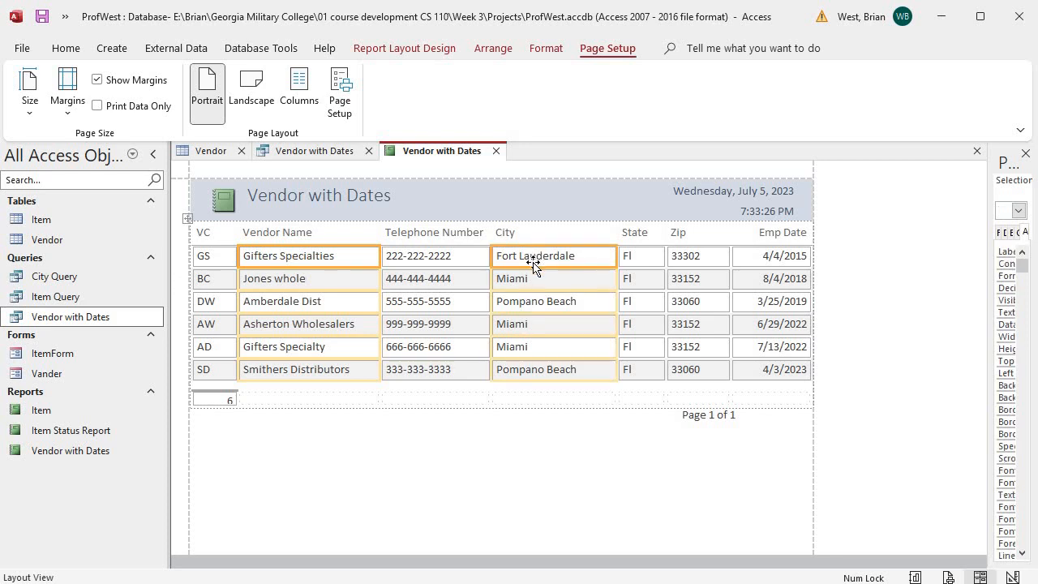
{"action": "left_click", "coordinate": [769, 256], "text": "shift"}
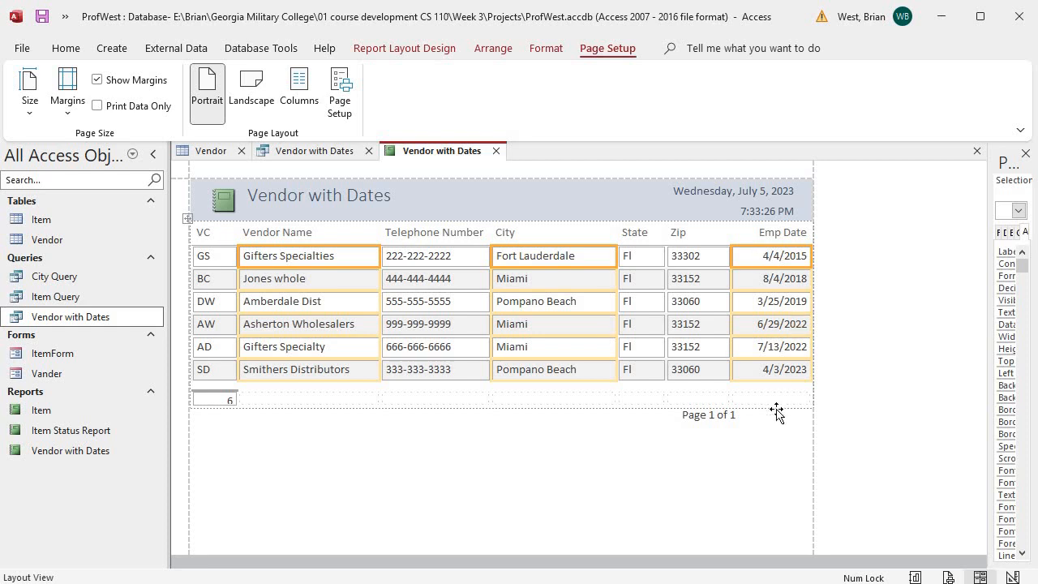
{"action": "left_click", "coordinate": [294, 294]}
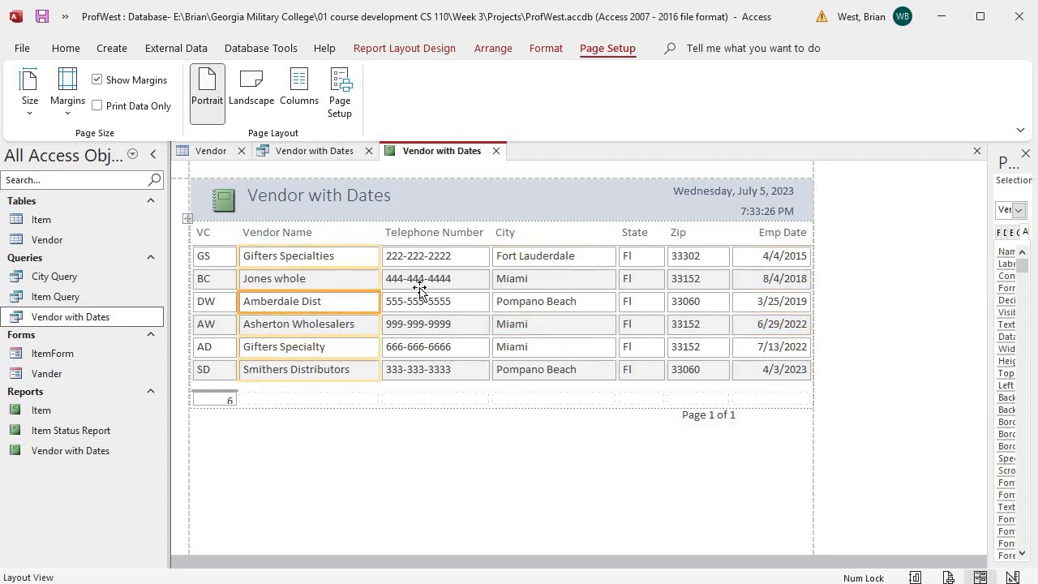
{"action": "left_click", "coordinate": [639, 306], "text": "shift"}
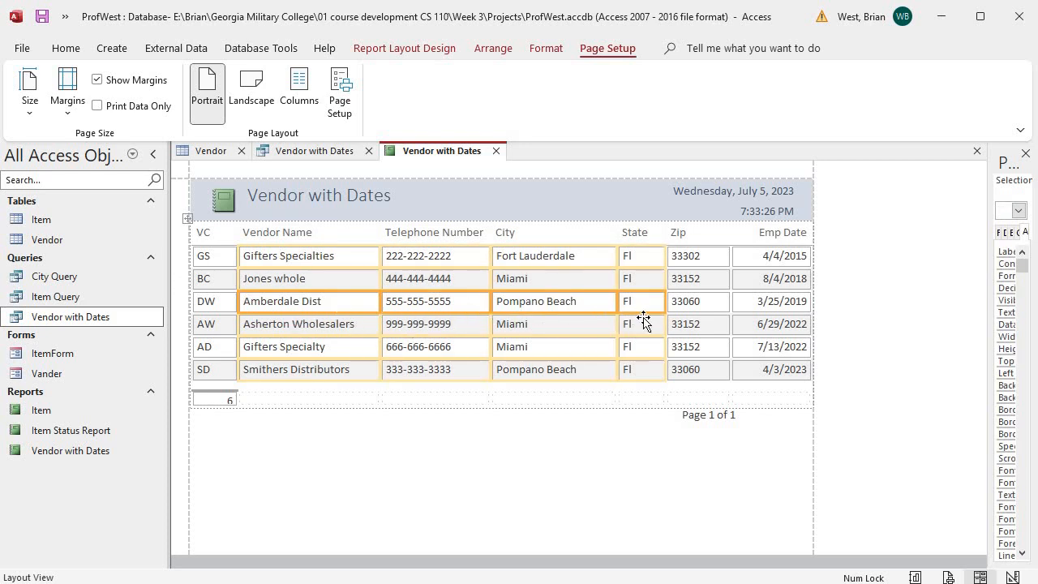
{"action": "left_click", "coordinate": [295, 326]}
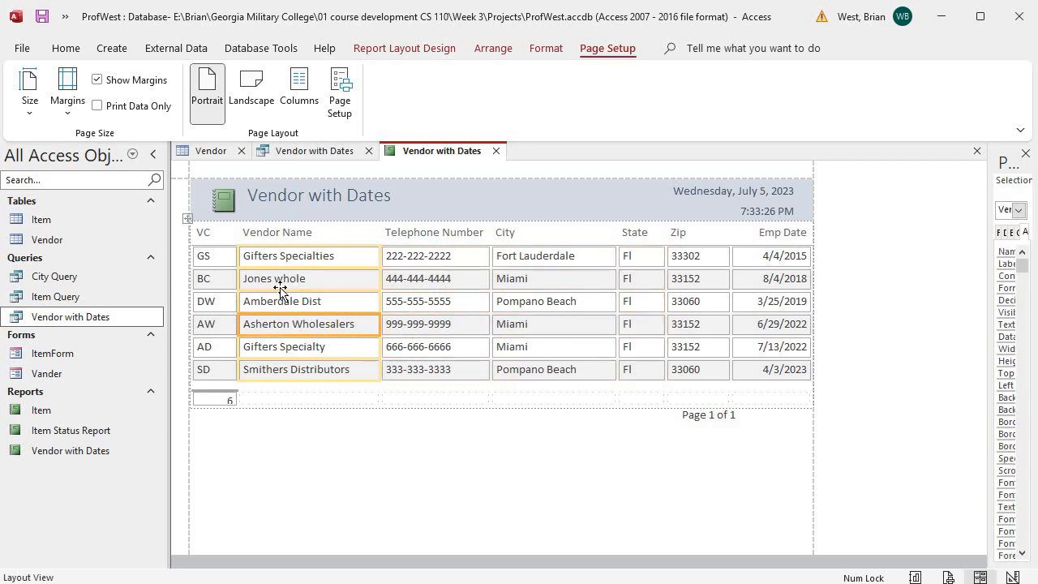
{"action": "left_click", "coordinate": [694, 281], "text": "shift"}
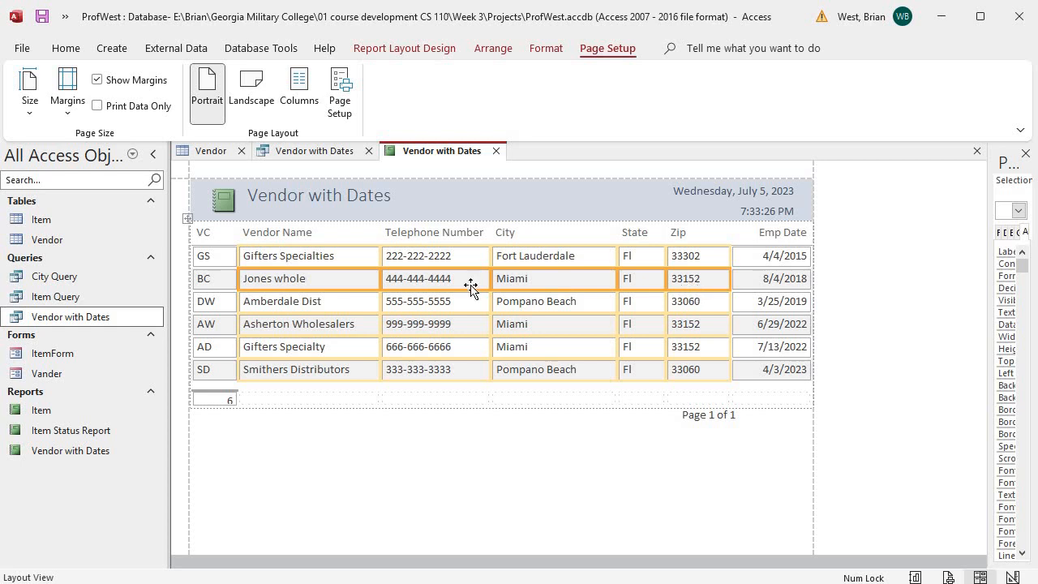
Set the font of the report's Vendor Name, City and Emp Date columns to Arial.
{"action": "left_click", "coordinate": [259, 302]}
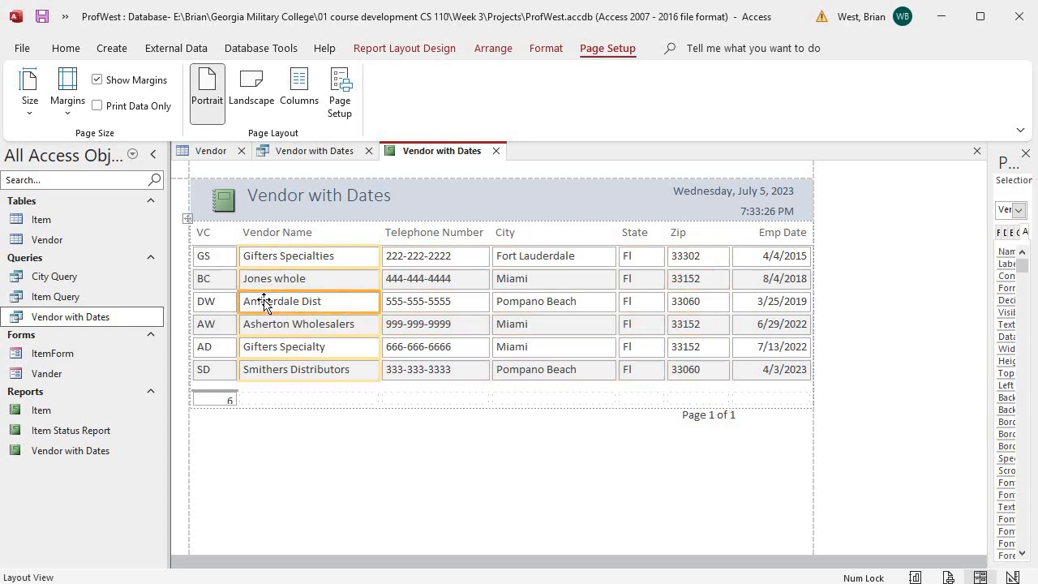
{"action": "left_click", "coordinate": [540, 285], "text": "shift"}
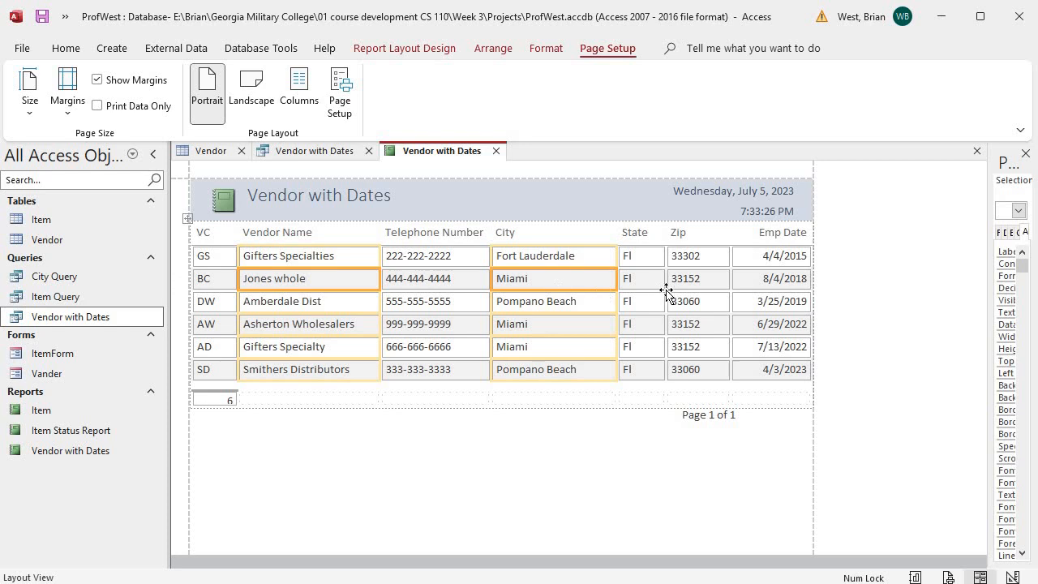
{"action": "left_click", "coordinate": [763, 299], "text": "shift"}
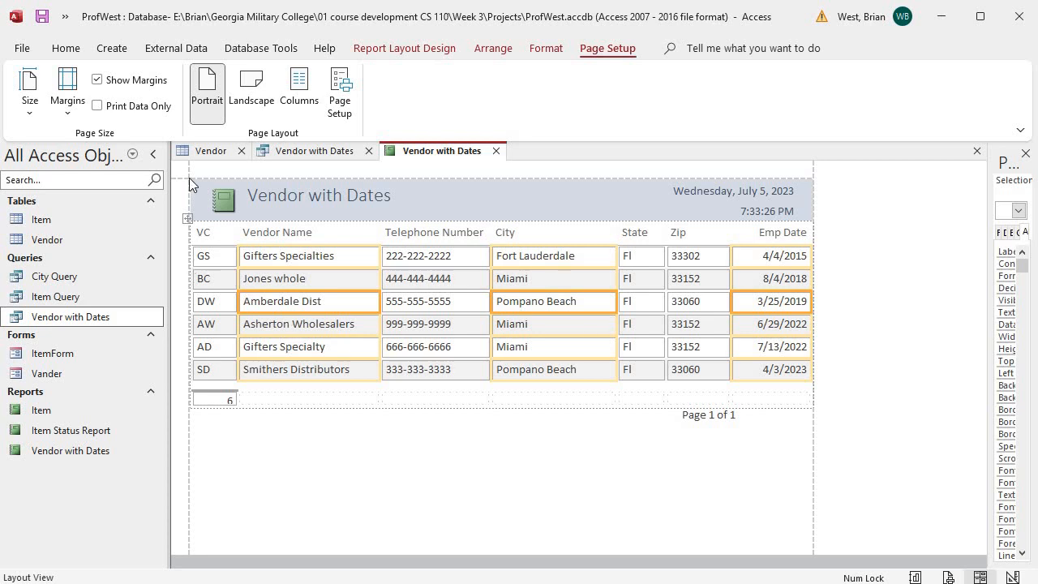
{"action": "left_click", "coordinate": [547, 49]}
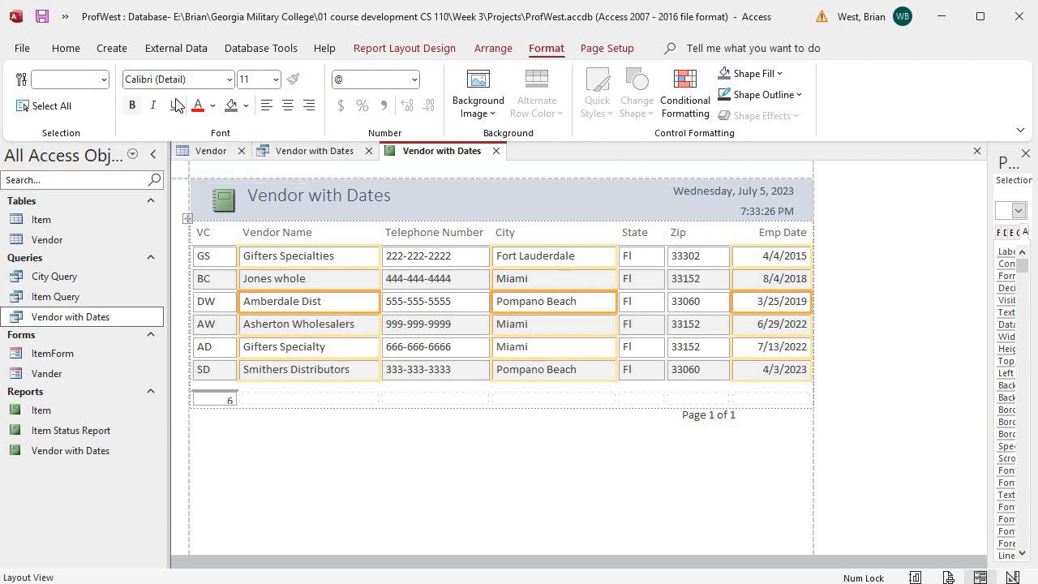
{"action": "left_click", "coordinate": [230, 79]}
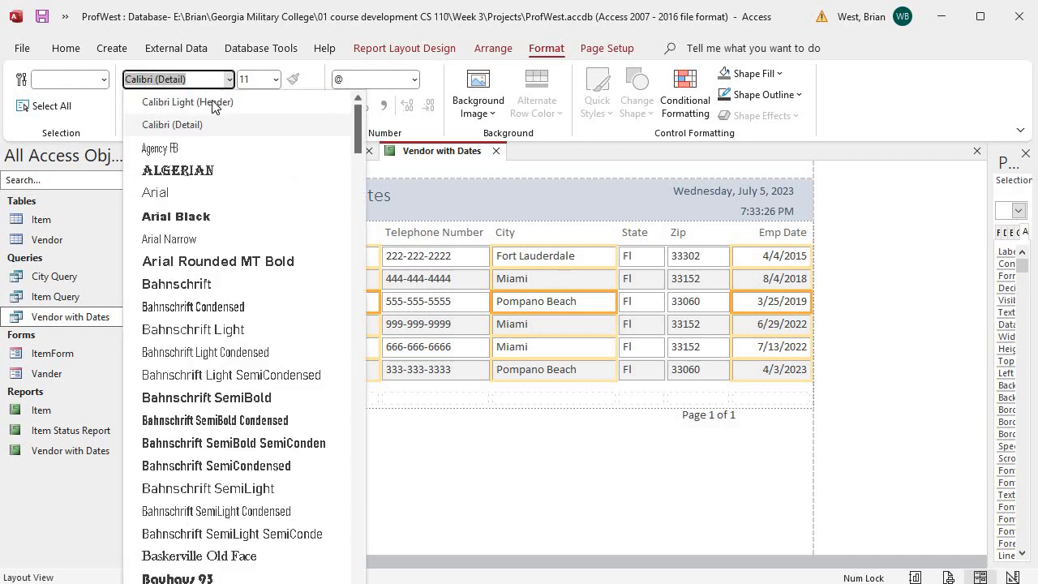
{"action": "left_click", "coordinate": [199, 197]}
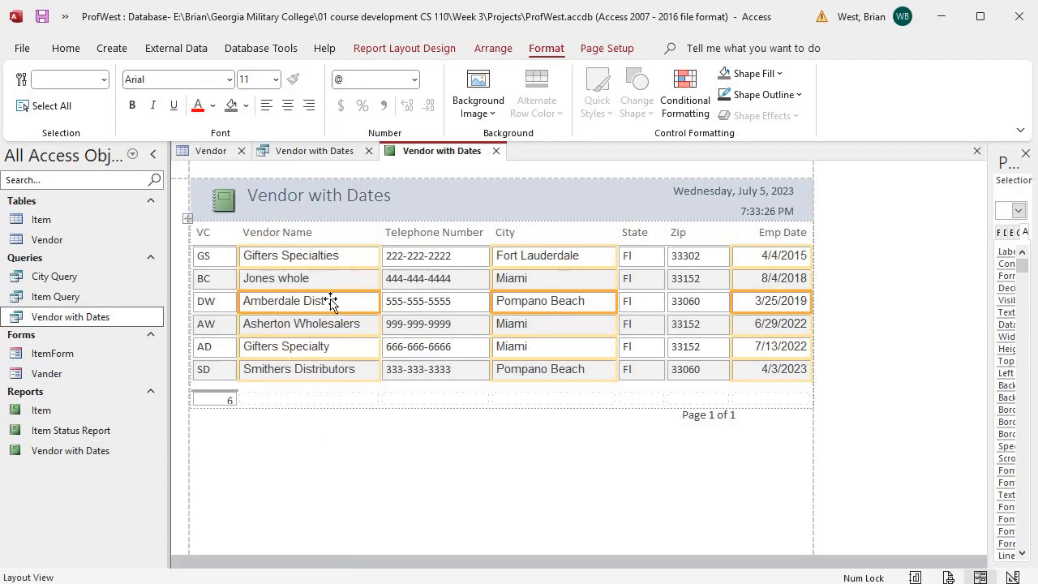
Set the selected Vendor Name, City and Emp Date columns to font size 14 and bold.
{"action": "left_click", "coordinate": [275, 78]}
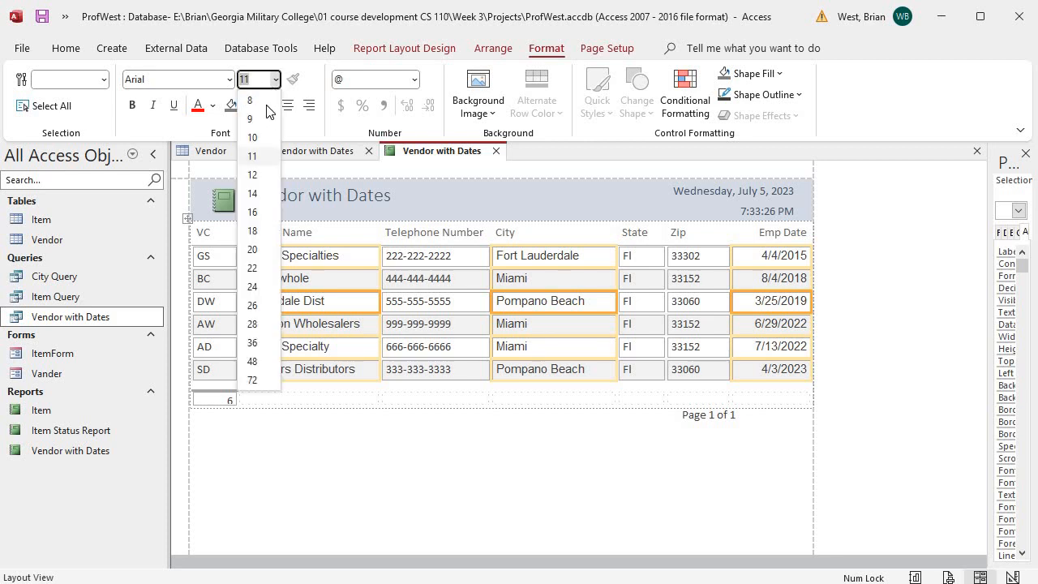
{"action": "left_click", "coordinate": [253, 194]}
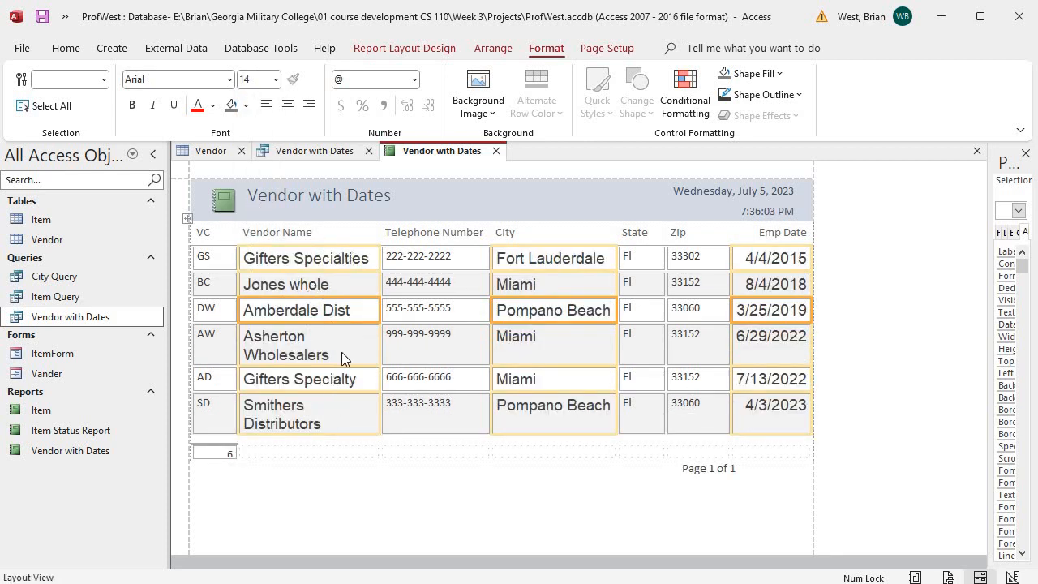
{"action": "left_click", "coordinate": [132, 105]}
{"action": "left_click", "coordinate": [384, 477]}
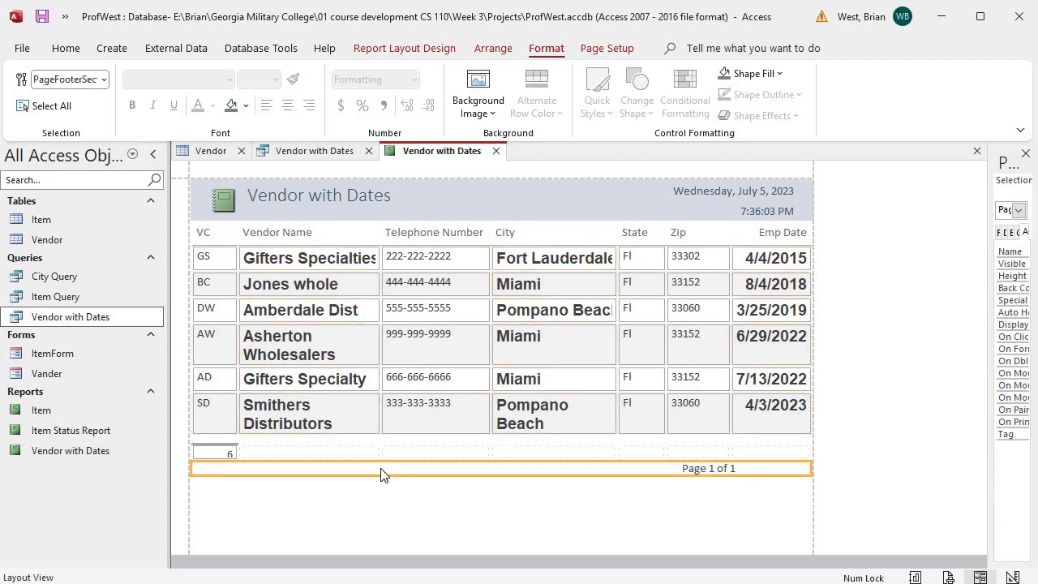
Italicize the values in the report's City column.
{"action": "left_click", "coordinate": [536, 284]}
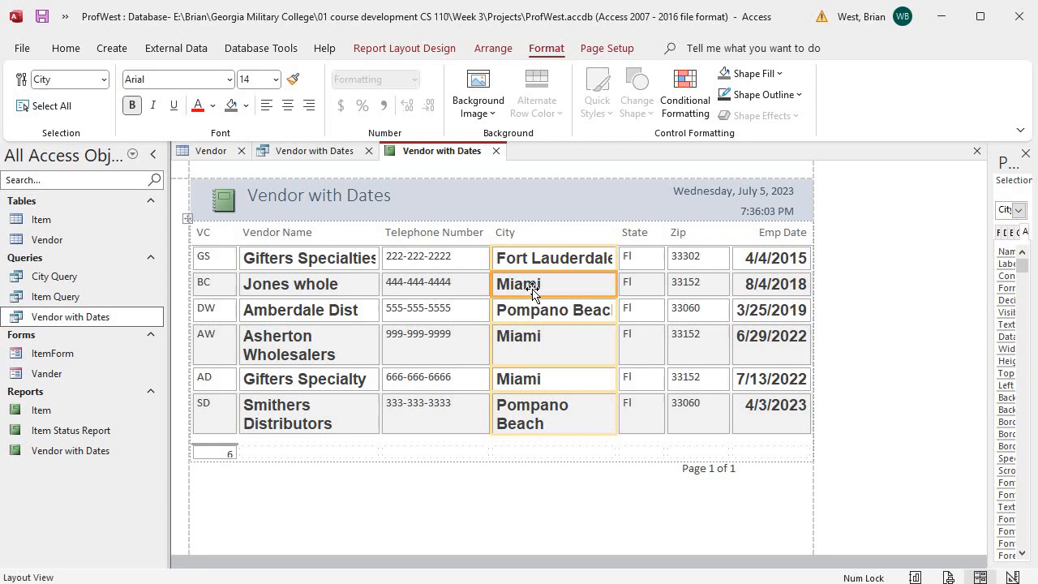
{"action": "left_click", "coordinate": [154, 105]}
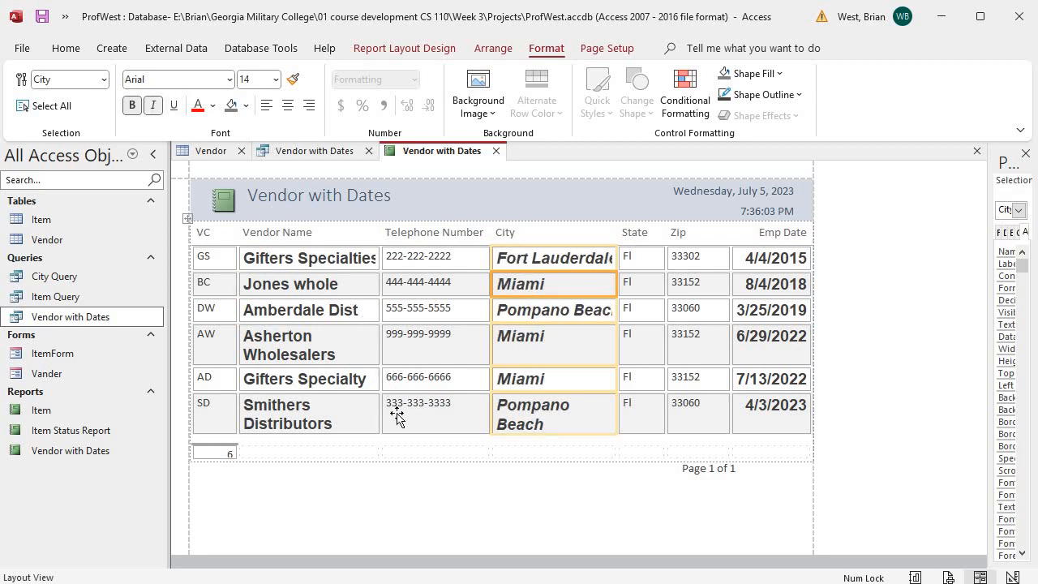
{"action": "left_click", "coordinate": [418, 487]}
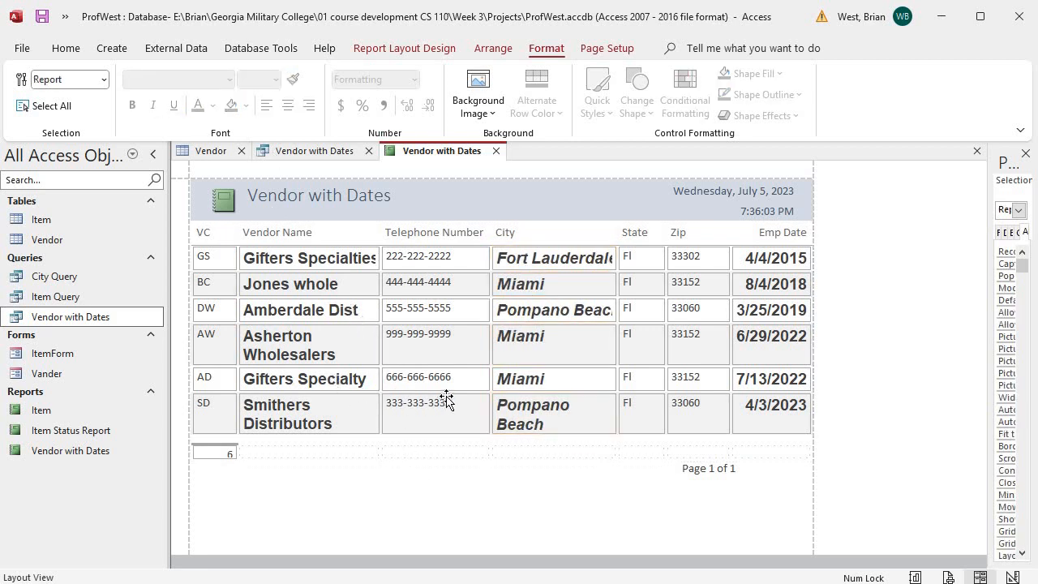
Set the font color of the report's Vendor Name values to red.
{"action": "left_click", "coordinate": [257, 261]}
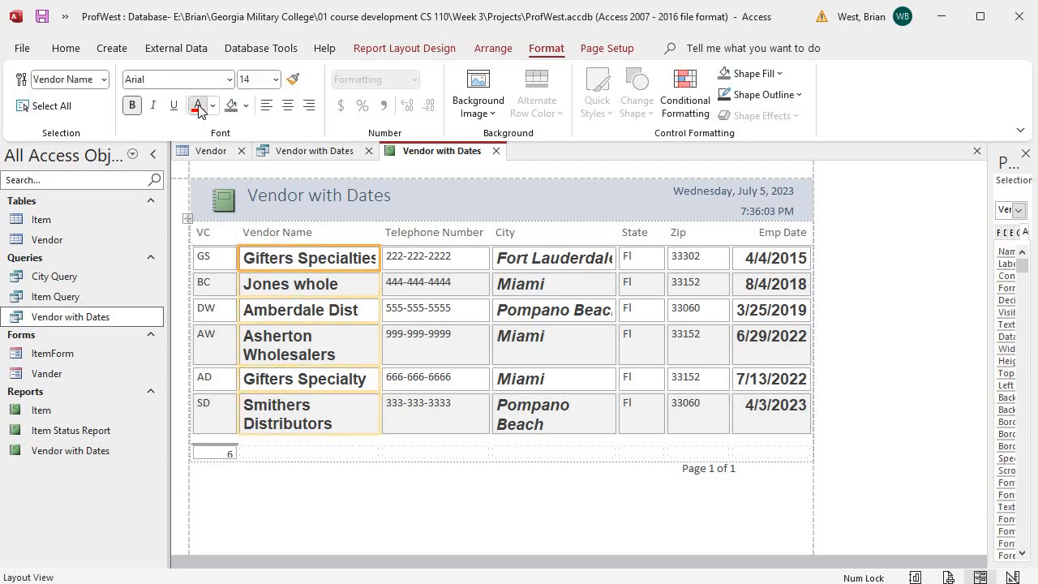
{"action": "left_click", "coordinate": [197, 107]}
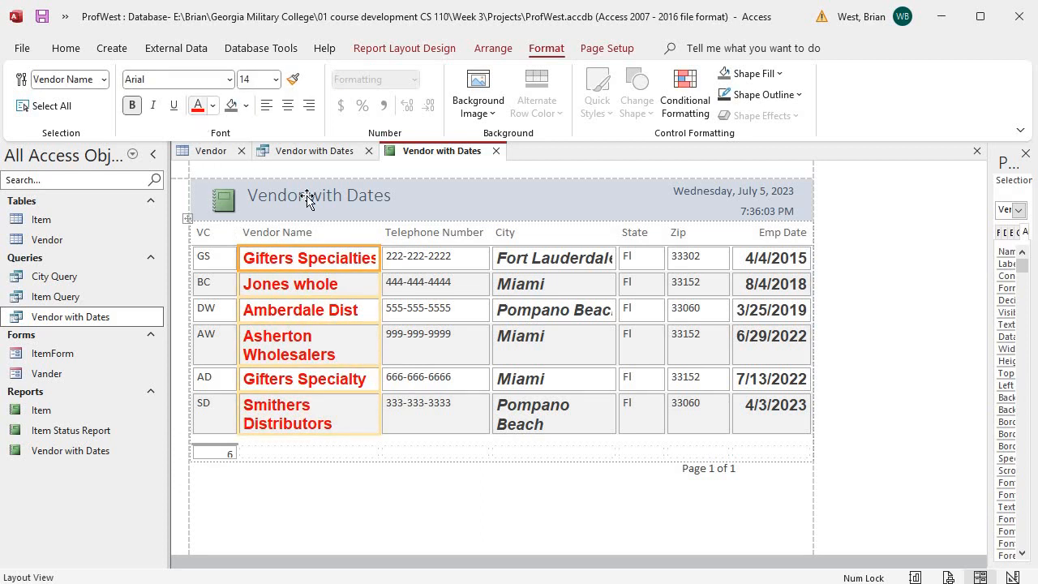
{"action": "left_click", "coordinate": [516, 344]}
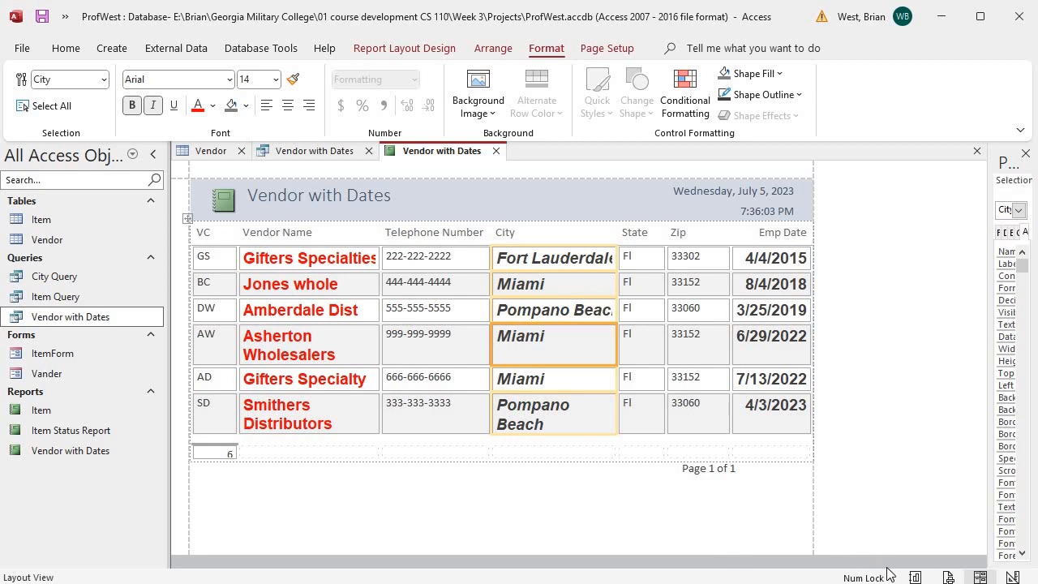
Examine the formatted report in Print Preview, Design View and Report View, and return to Layout View with the Emp Date column selected.
{"action": "left_click", "coordinate": [949, 577]}
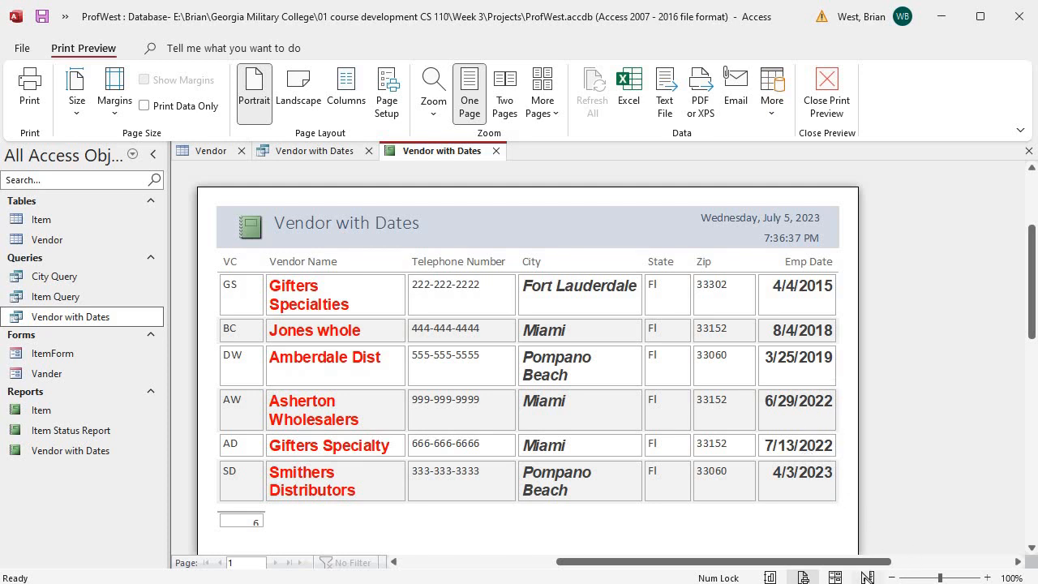
{"action": "left_click", "coordinate": [867, 578]}
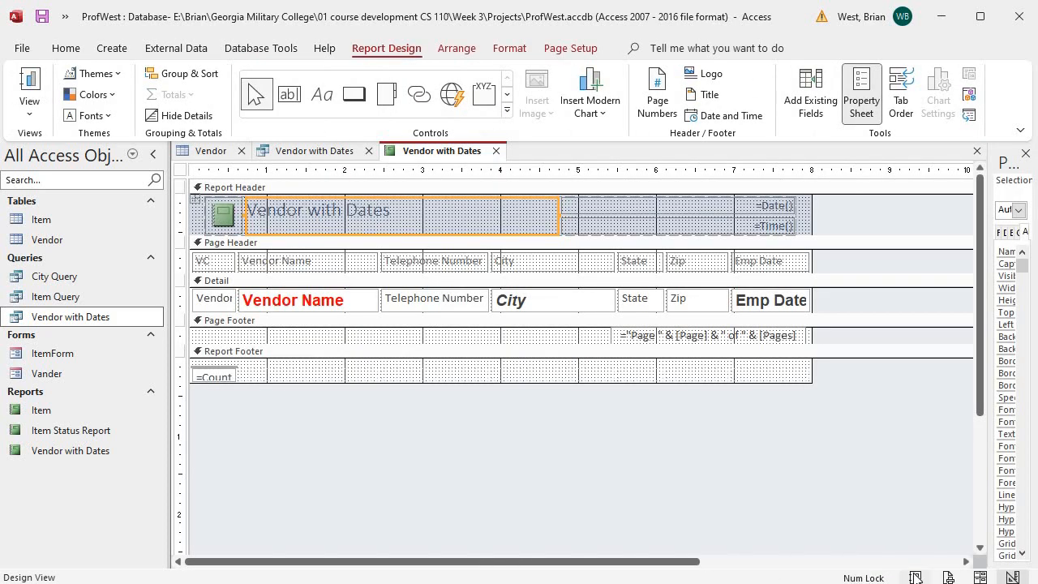
{"action": "left_click", "coordinate": [916, 577]}
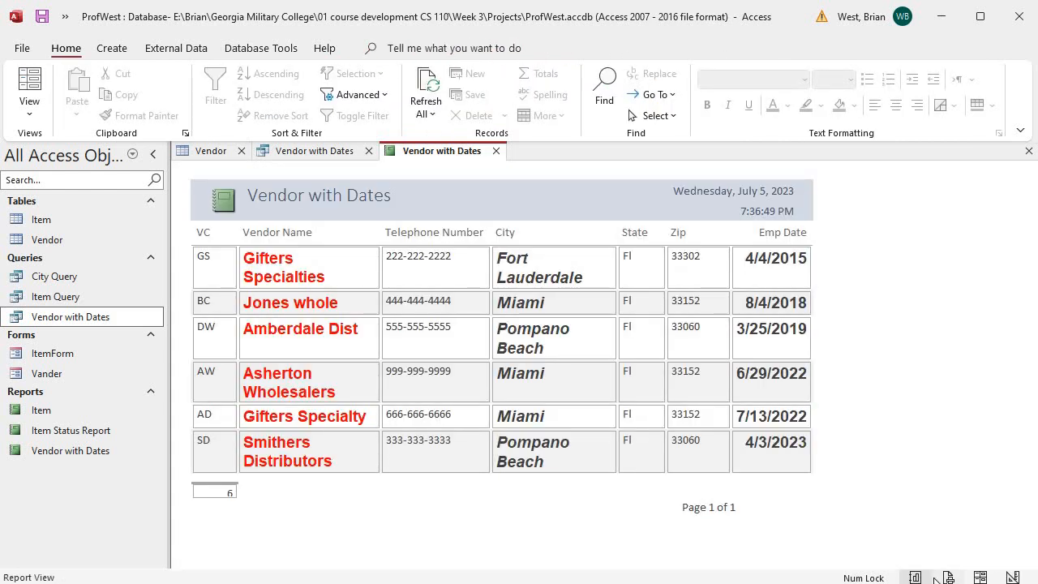
{"action": "right_click", "coordinate": [419, 154]}
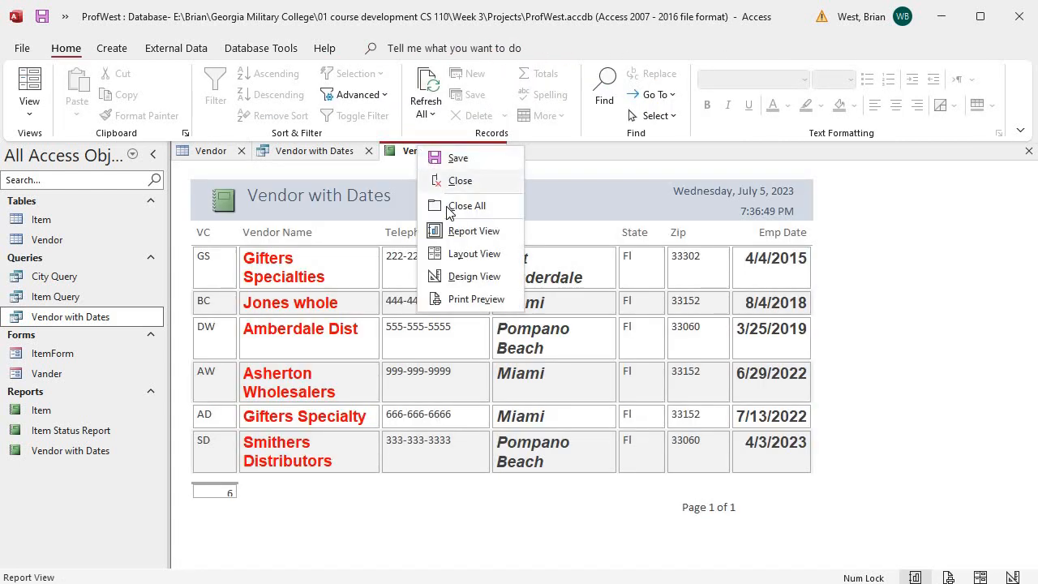
{"action": "left_click", "coordinate": [459, 251]}
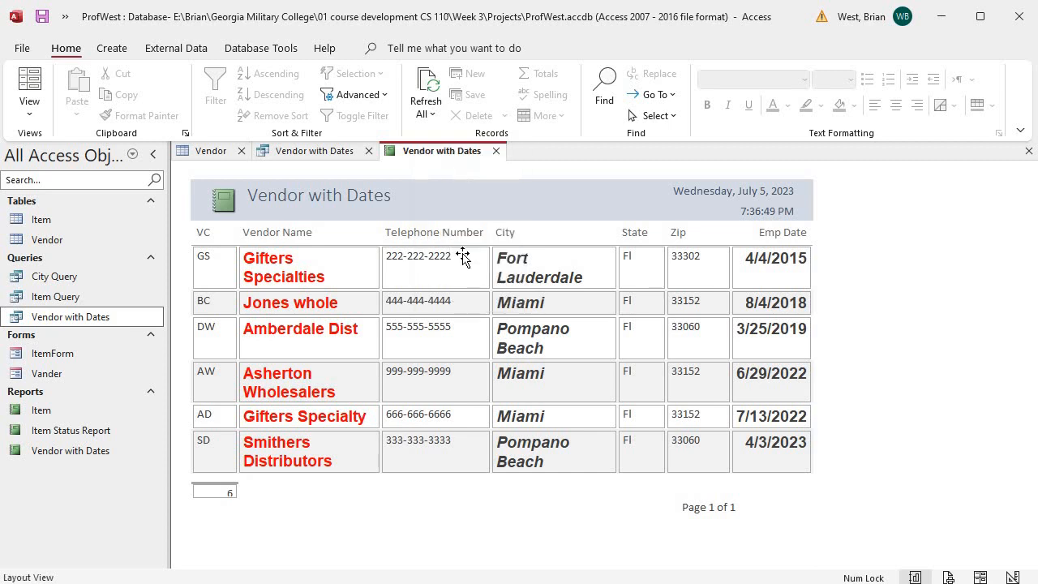
{"action": "left_click", "coordinate": [791, 462]}
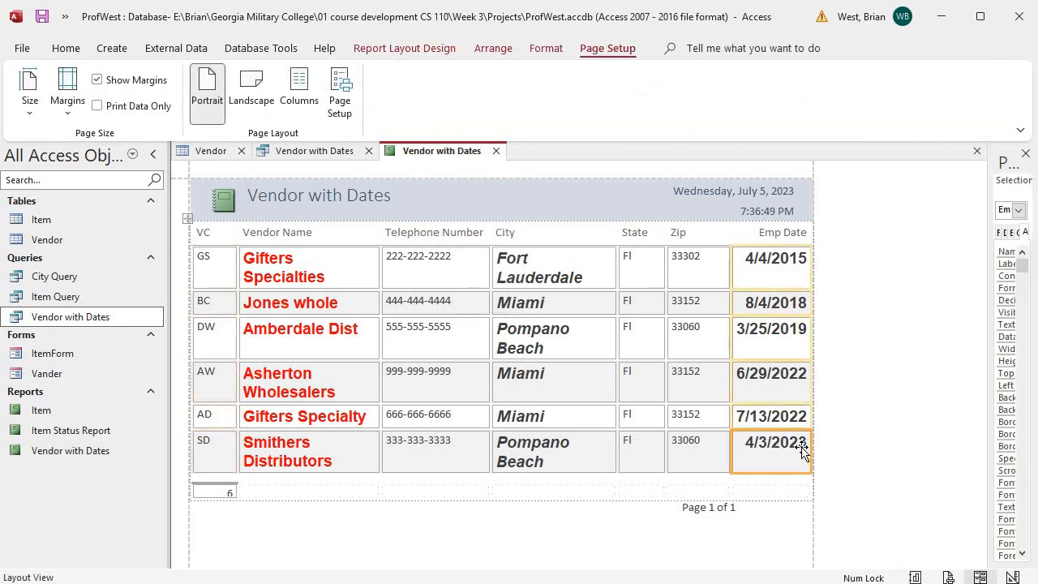
Try widening the Emp Date column past the page margin, check it in Print Preview, and return to Layout View.
{"action": "left_click_drag", "start_coordinate": [816, 446], "coordinate": [830, 446]}
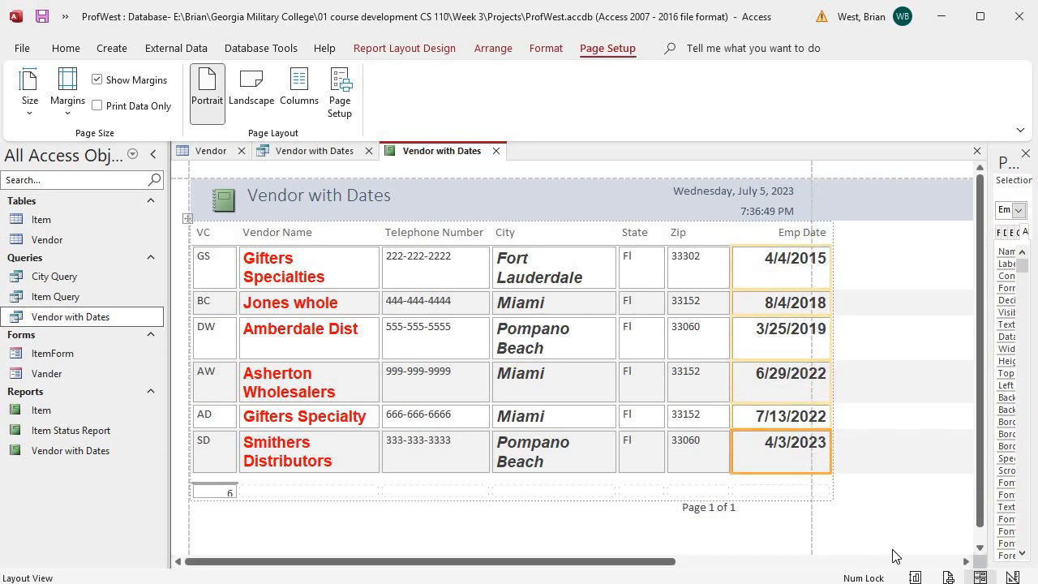
{"action": "left_click", "coordinate": [948, 577]}
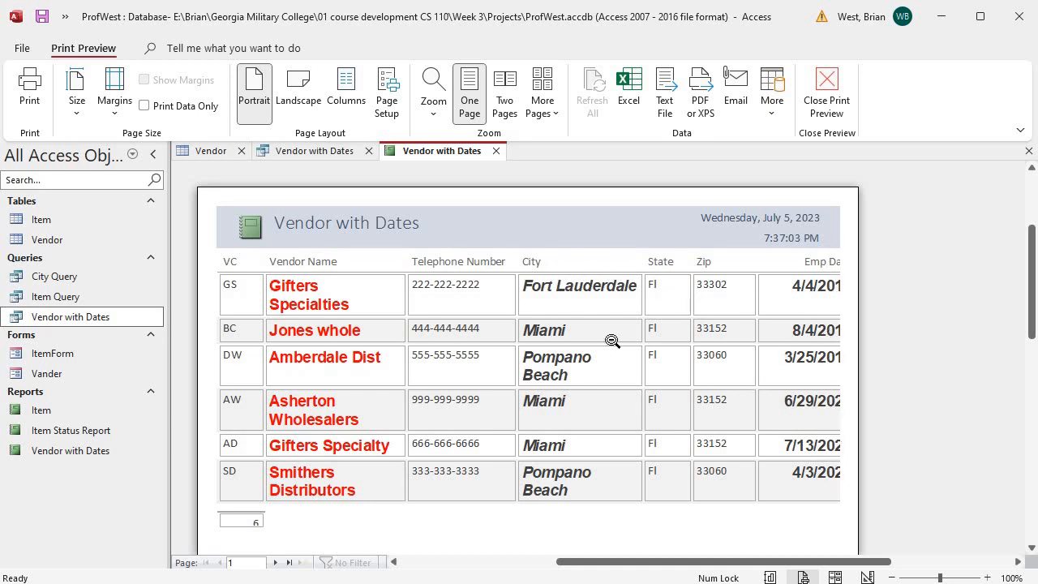
{"action": "right_click", "coordinate": [438, 154]}
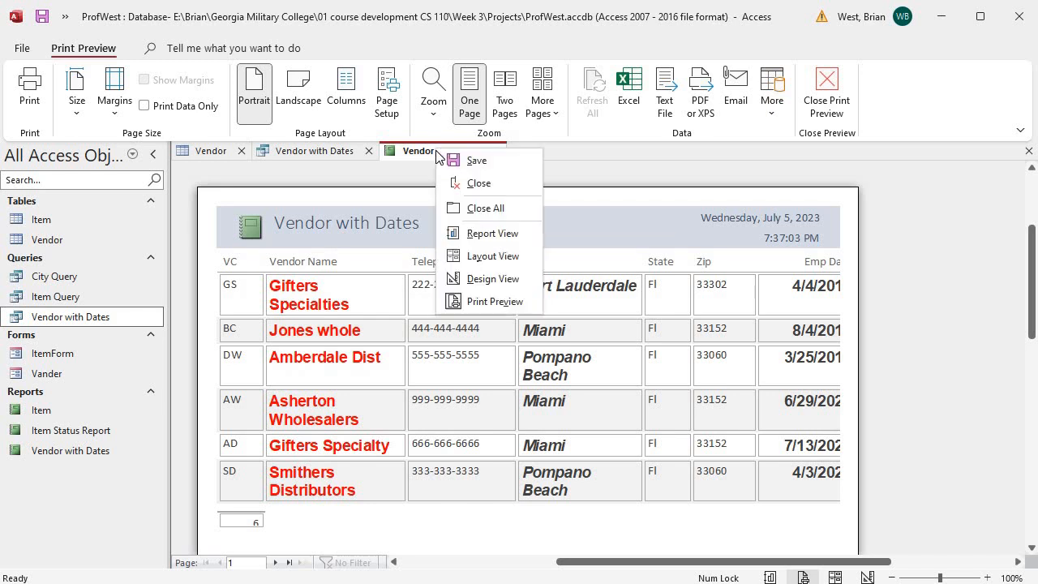
{"action": "left_click", "coordinate": [470, 256]}
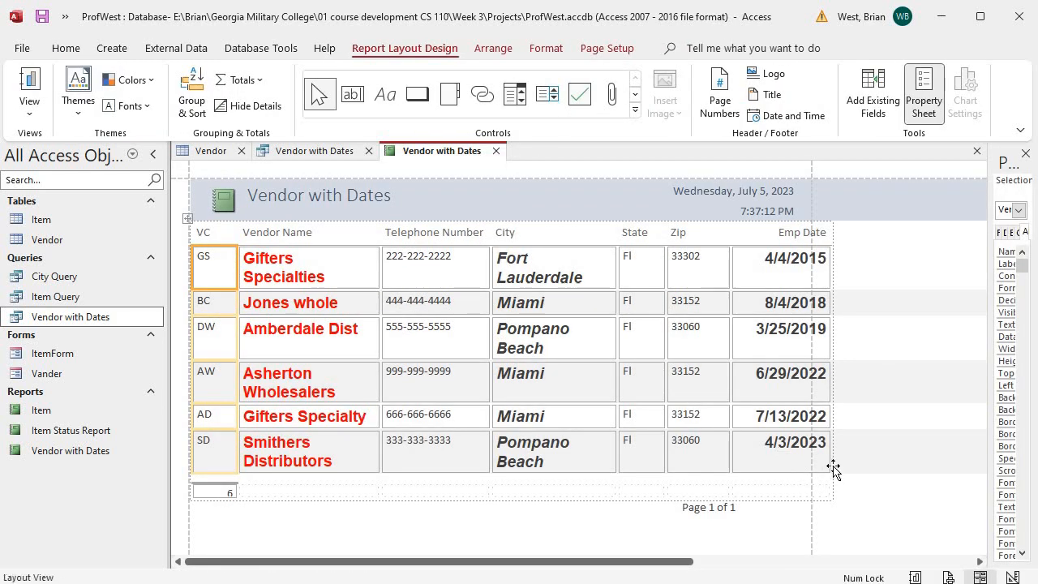
Narrow the Emp Date column to fit inside the page margin and set its font size to 11.
{"action": "left_click", "coordinate": [799, 446]}
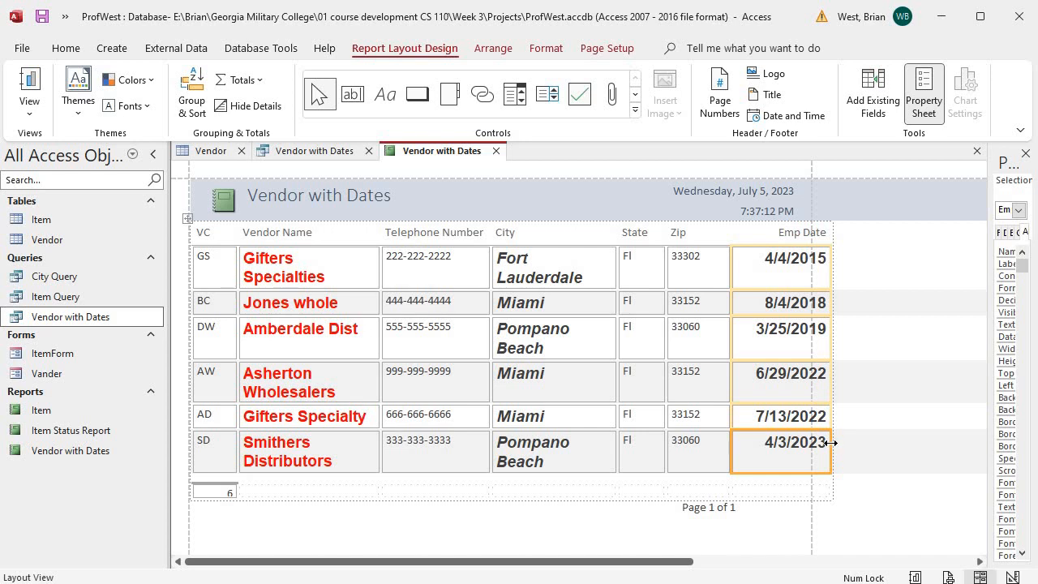
{"action": "left_click_drag", "start_coordinate": [834, 444], "coordinate": [805, 446]}
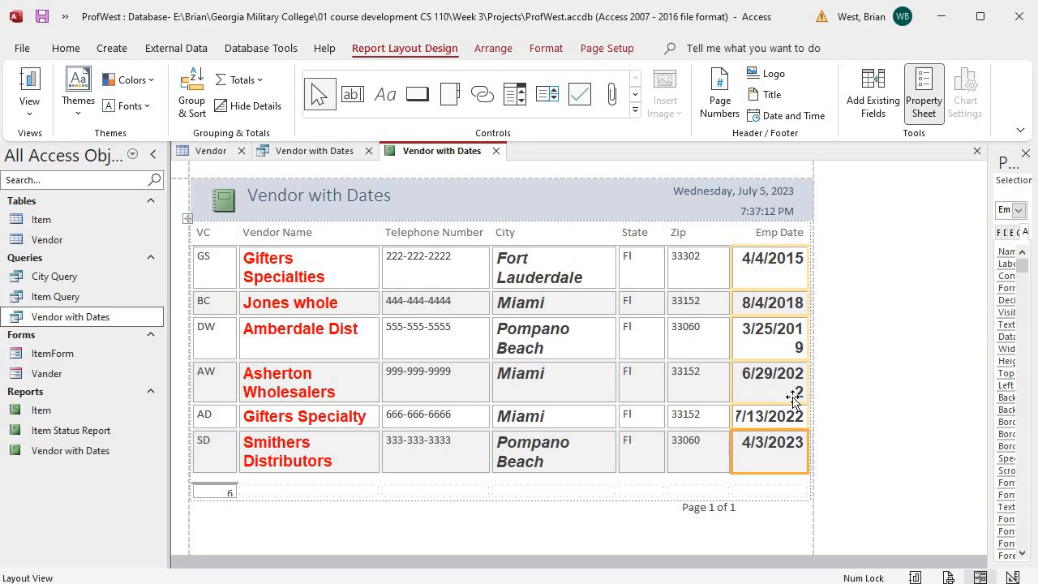
{"action": "left_click", "coordinate": [768, 275]}
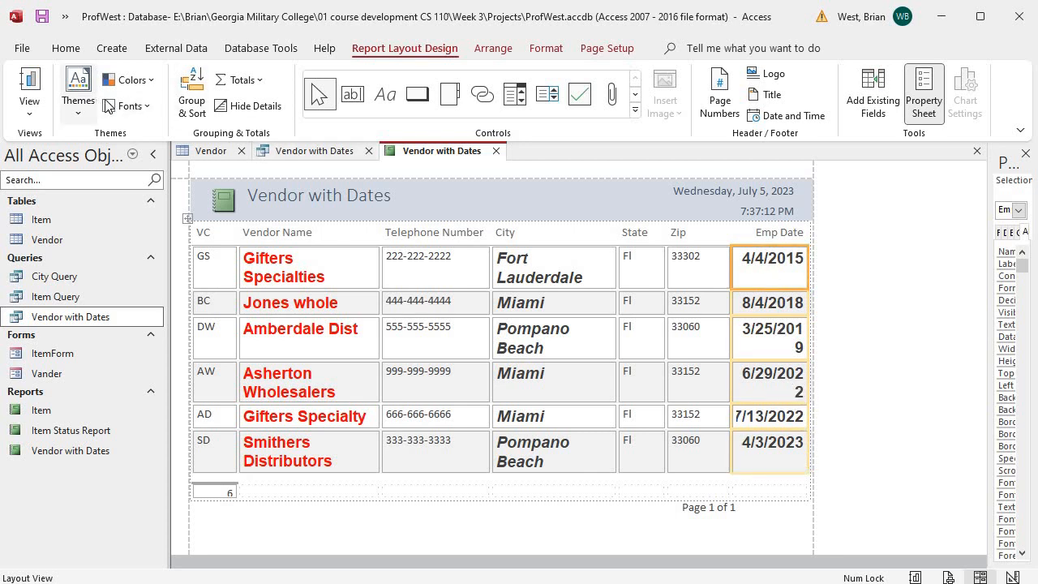
{"action": "left_click", "coordinate": [535, 49]}
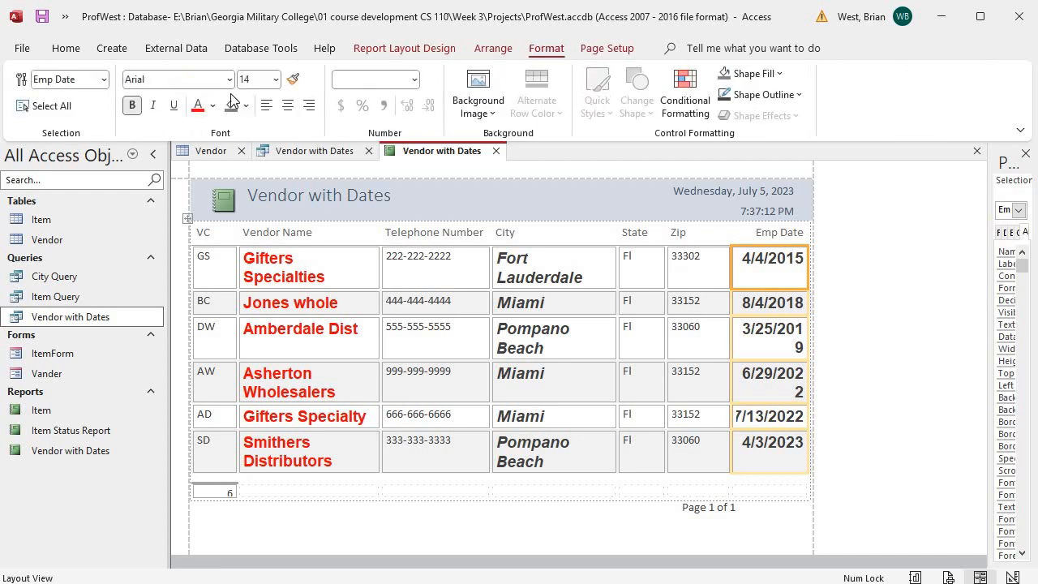
{"action": "left_click", "coordinate": [276, 79]}
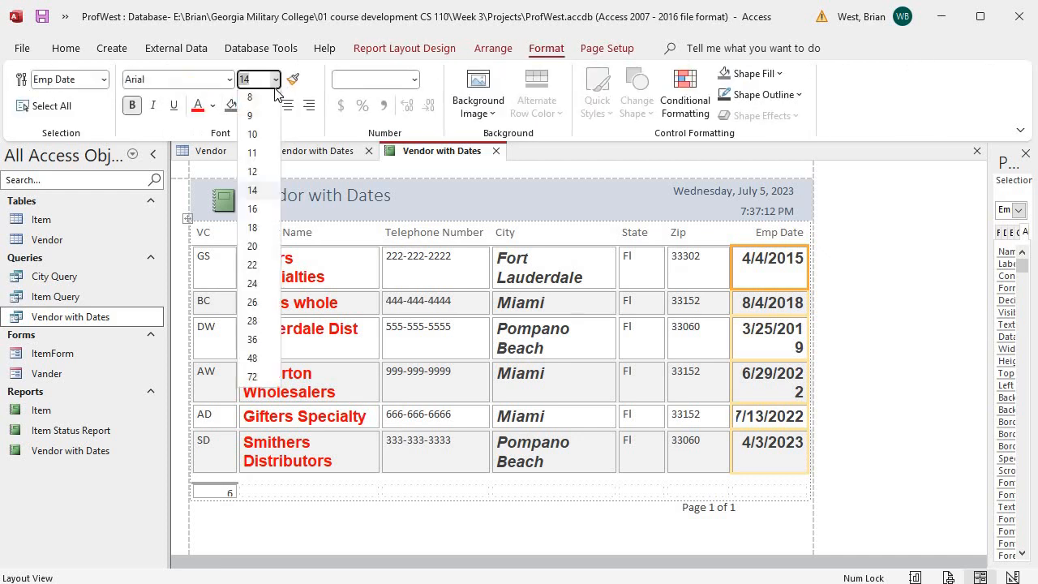
{"action": "left_click", "coordinate": [264, 161]}
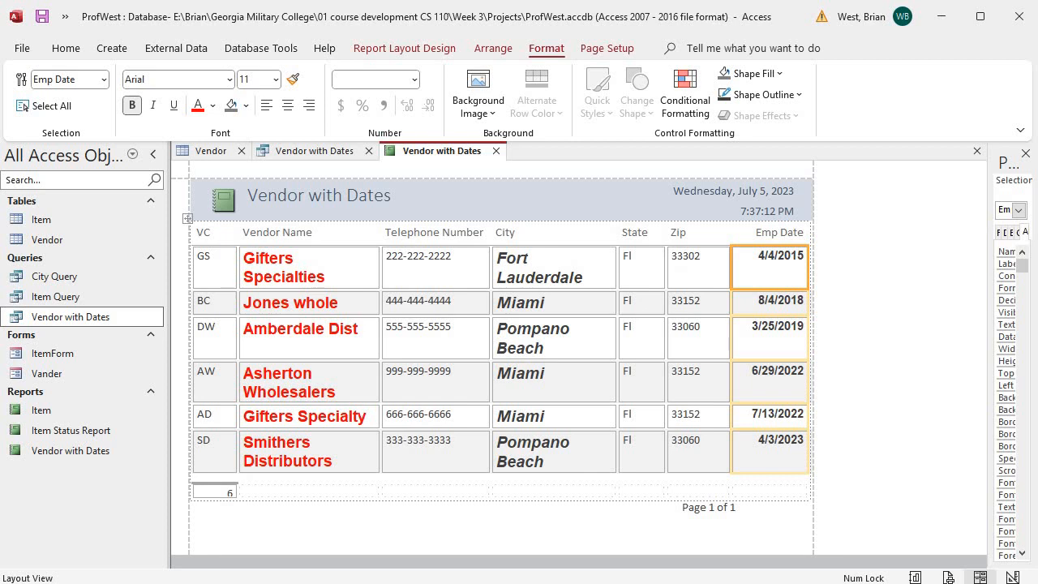
Increase the heights of the Report Header and Page Header sections in the report's Design View.
{"action": "right_click", "coordinate": [443, 157]}
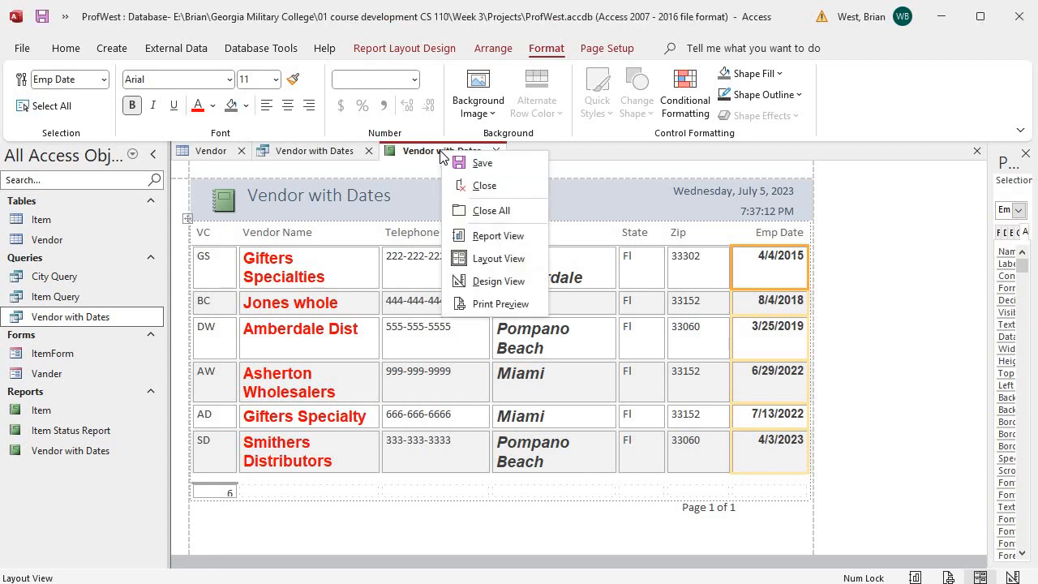
{"action": "left_click", "coordinate": [490, 282]}
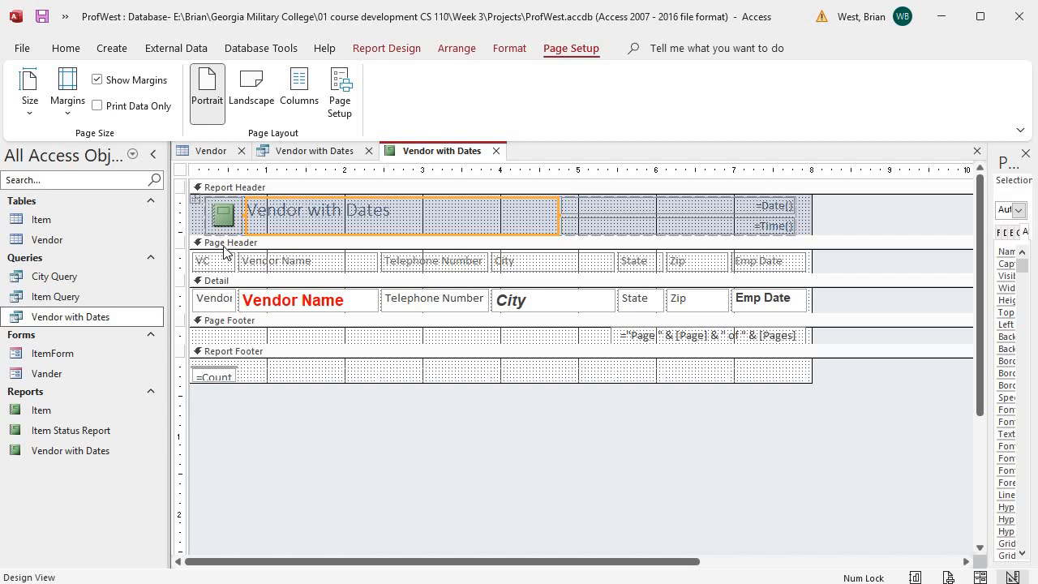
{"action": "left_click_drag", "start_coordinate": [224, 241], "coordinate": [226, 270]}
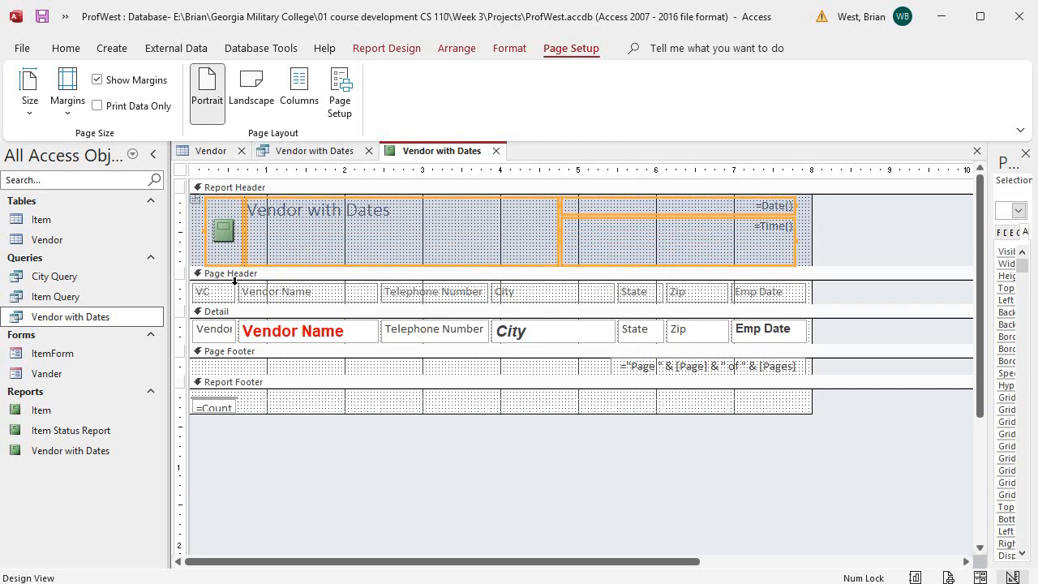
{"action": "left_click", "coordinate": [234, 281]}
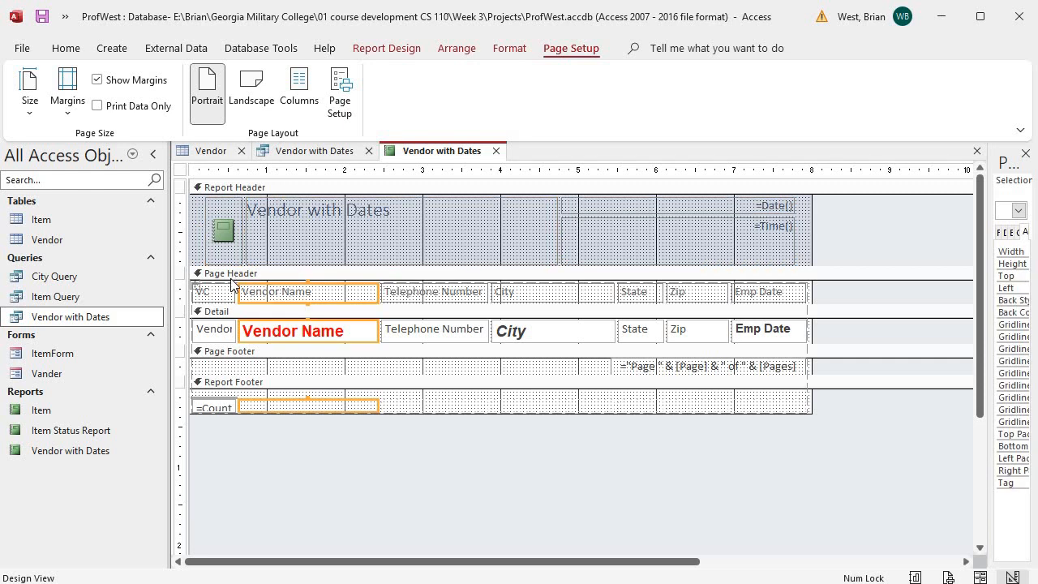
{"action": "left_click_drag", "start_coordinate": [230, 276], "coordinate": [232, 305]}
{"action": "left_click", "coordinate": [249, 297]}
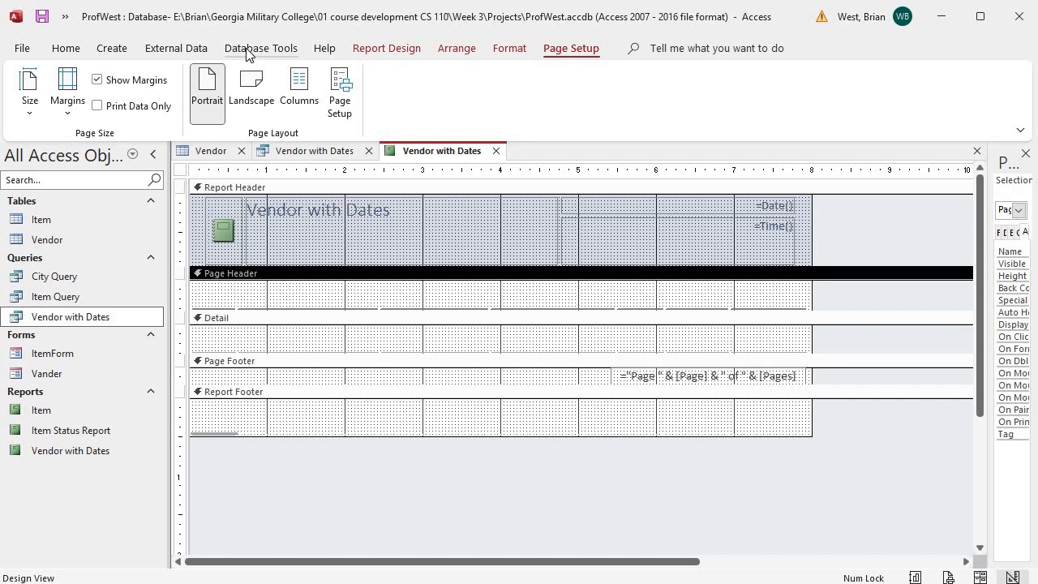
Add a label reading "Vender Dates Report" below the title in the Report Header.
{"action": "left_click", "coordinate": [369, 50]}
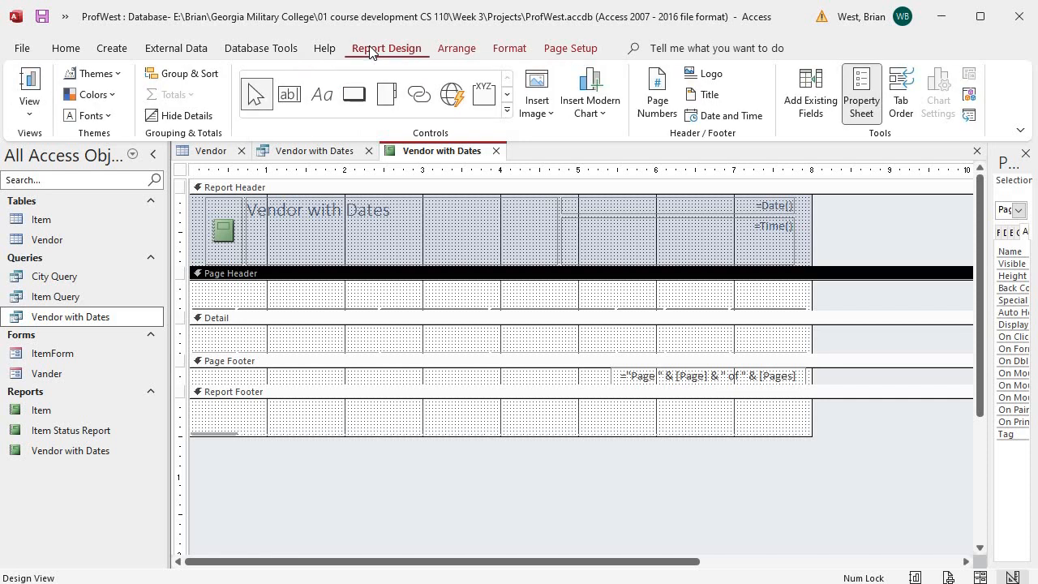
{"action": "left_click", "coordinate": [324, 96]}
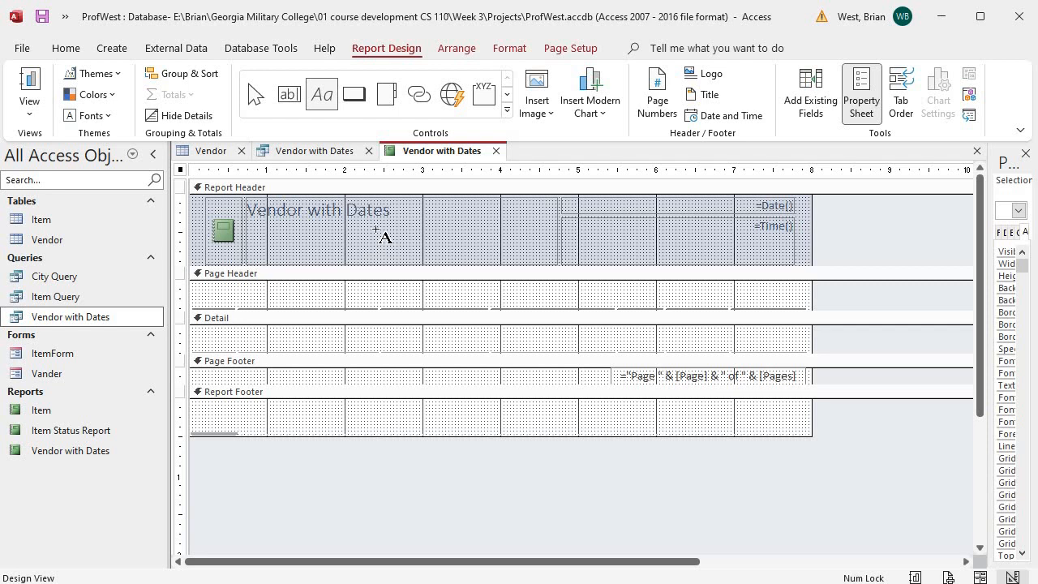
{"action": "mouse_move", "coordinate": [374, 230]}
{"action": "left_mouse_down"}
{"action": "mouse_move", "coordinate": [465, 253]}
{"action": "mouse_move", "coordinate": [556, 252]}
{"action": "left_mouse_up"}
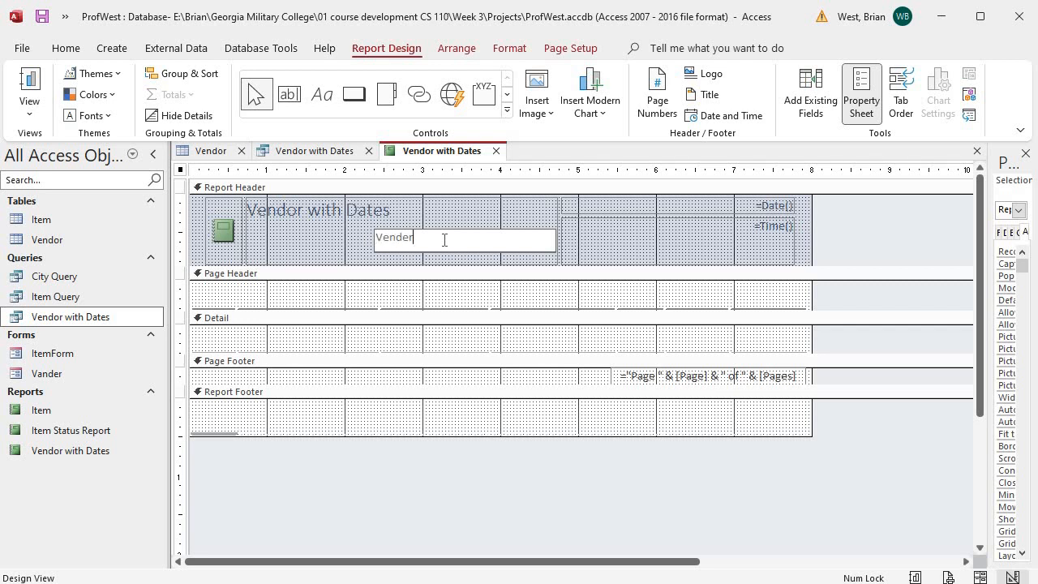
{"action": "type", "text": "Dates Report"}
{"action": "left_click", "coordinate": [392, 238]}
Widen the Vender Dates Report label slightly by extending its right edge.
{"action": "left_click", "coordinate": [356, 233]}
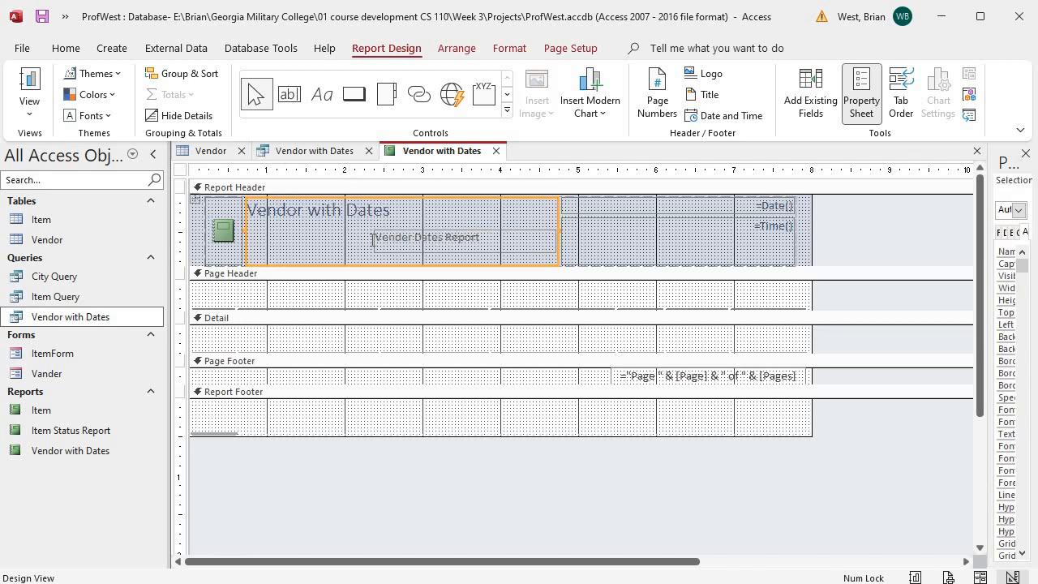
{"action": "left_click", "coordinate": [371, 241]}
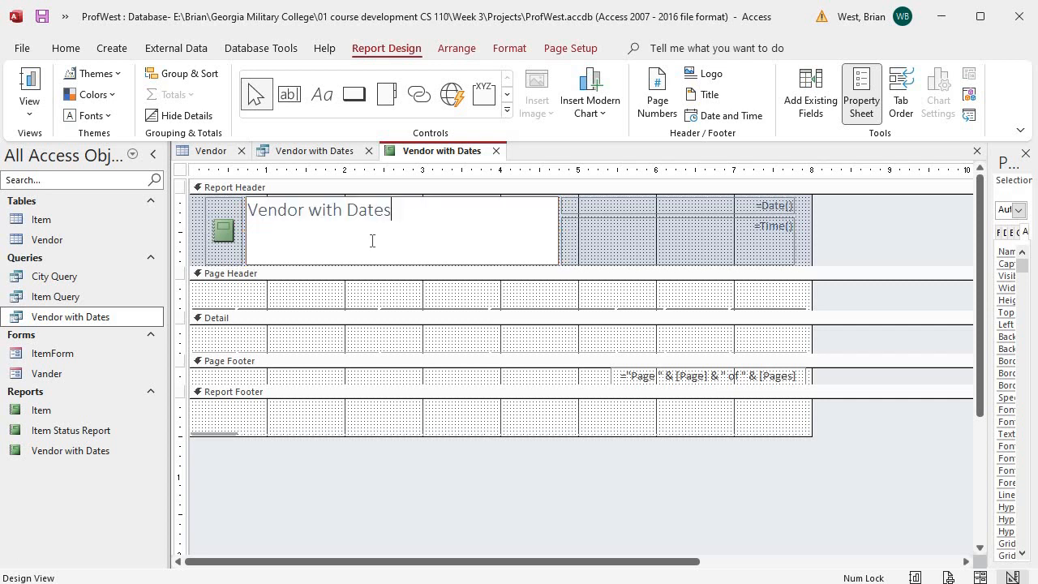
{"action": "left_click", "coordinate": [573, 251]}
{"action": "left_click", "coordinate": [535, 251]}
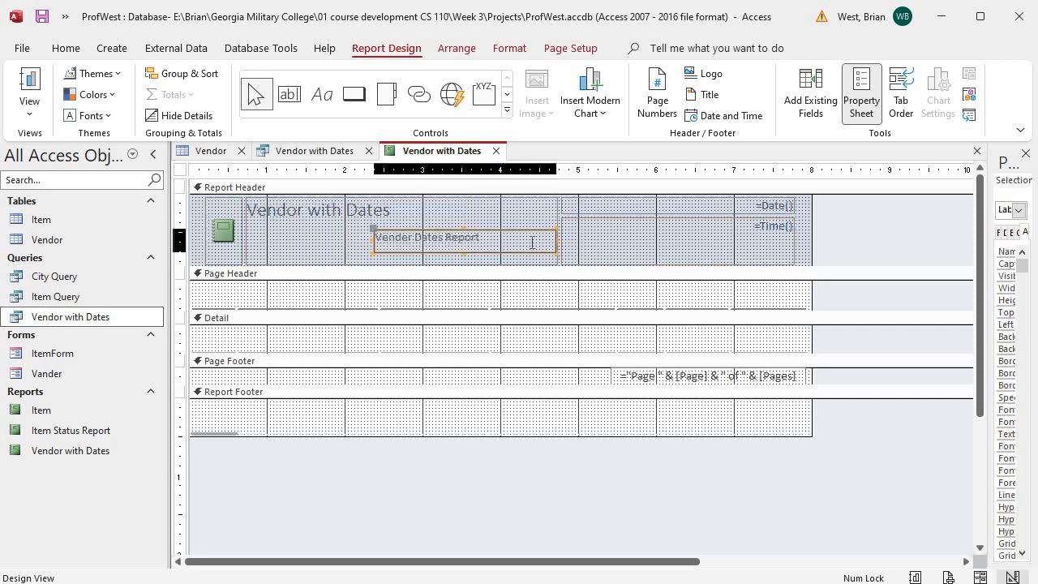
{"action": "left_click_drag", "start_coordinate": [557, 241], "coordinate": [565, 241]}
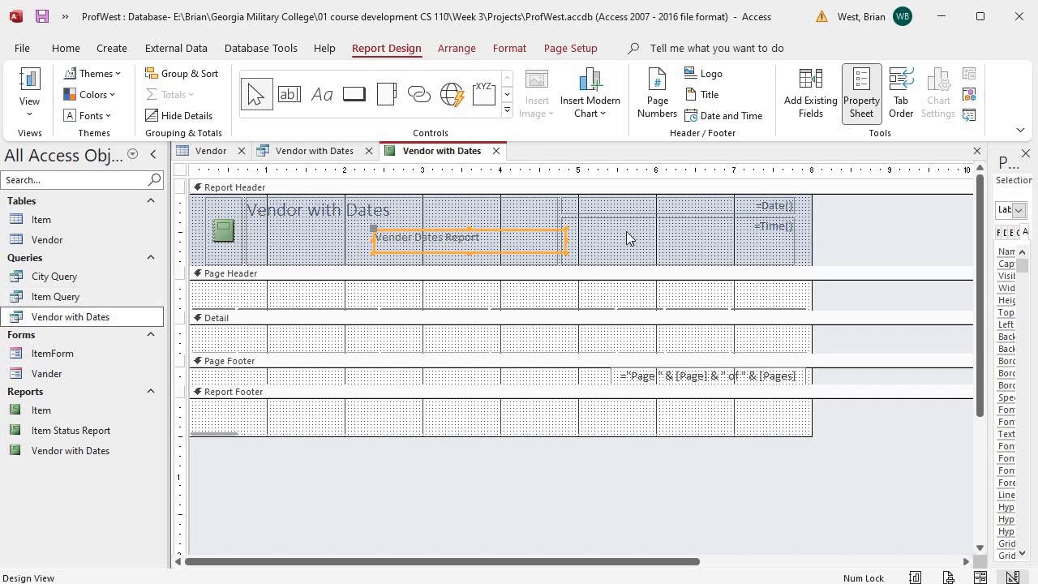
Move the report's logo icon between the date and time in the Report Header and narrow its cell.
{"action": "left_click", "coordinate": [702, 77]}
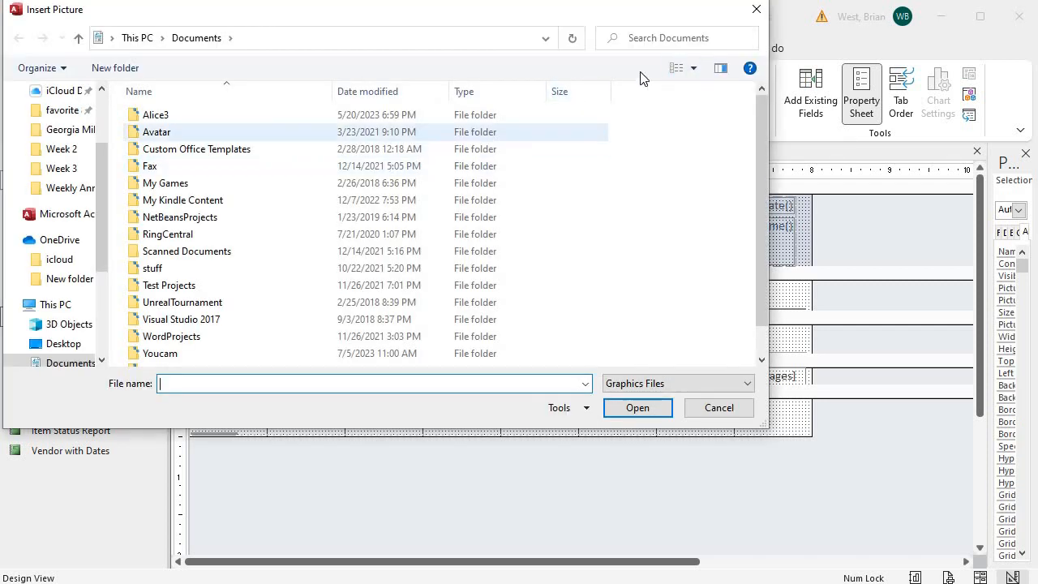
{"action": "left_click", "coordinate": [755, 10]}
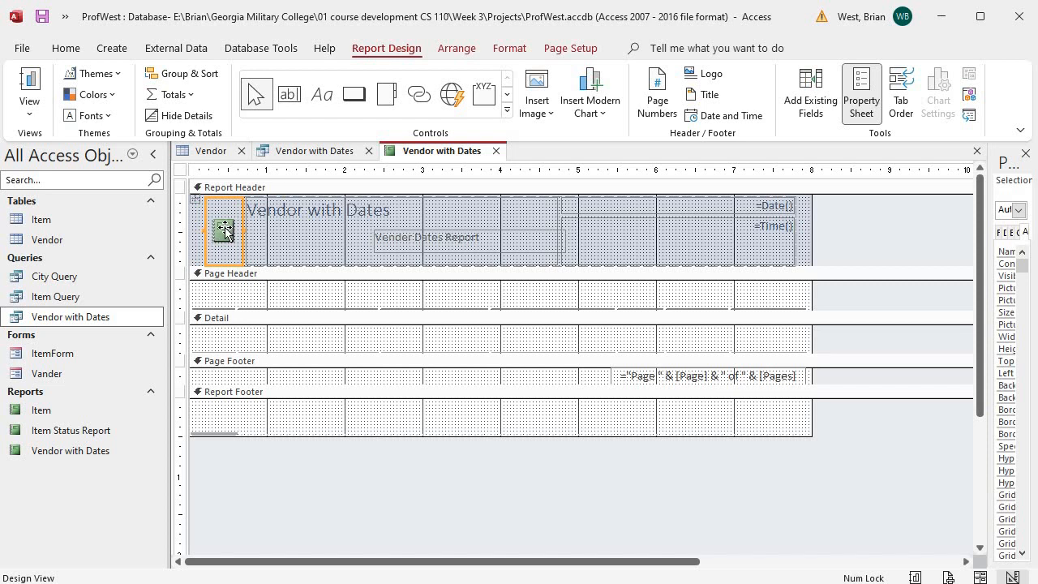
{"action": "left_click_drag", "start_coordinate": [225, 231], "coordinate": [605, 243]}
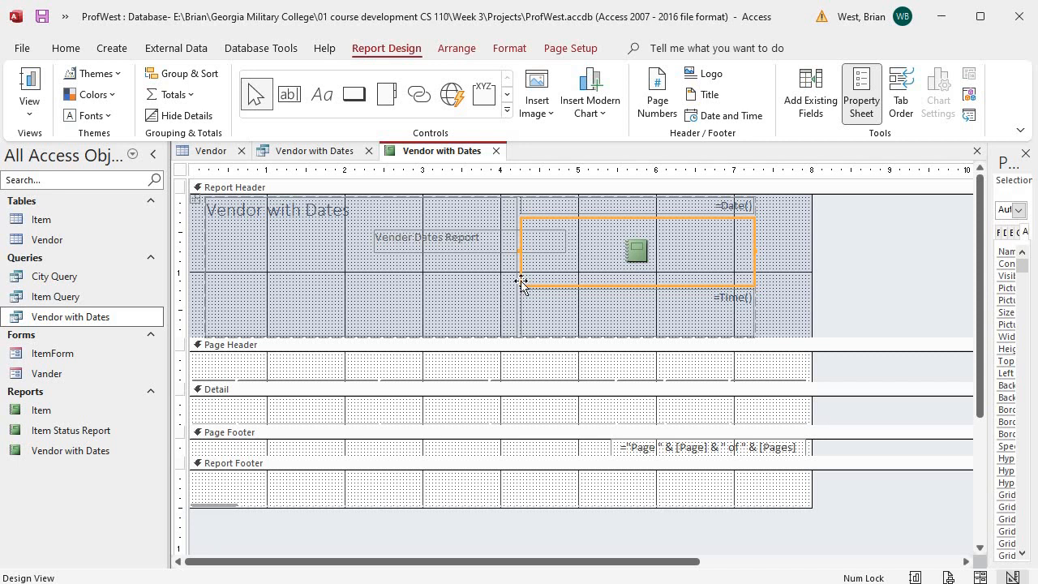
{"action": "left_click_drag", "start_coordinate": [518, 251], "coordinate": [579, 267]}
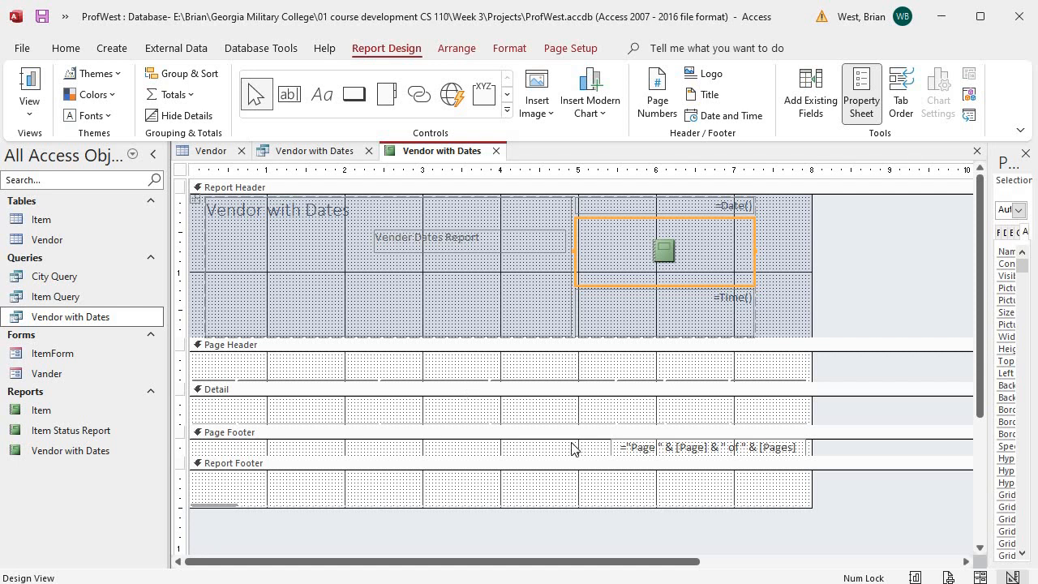
{"action": "left_click", "coordinate": [653, 448]}
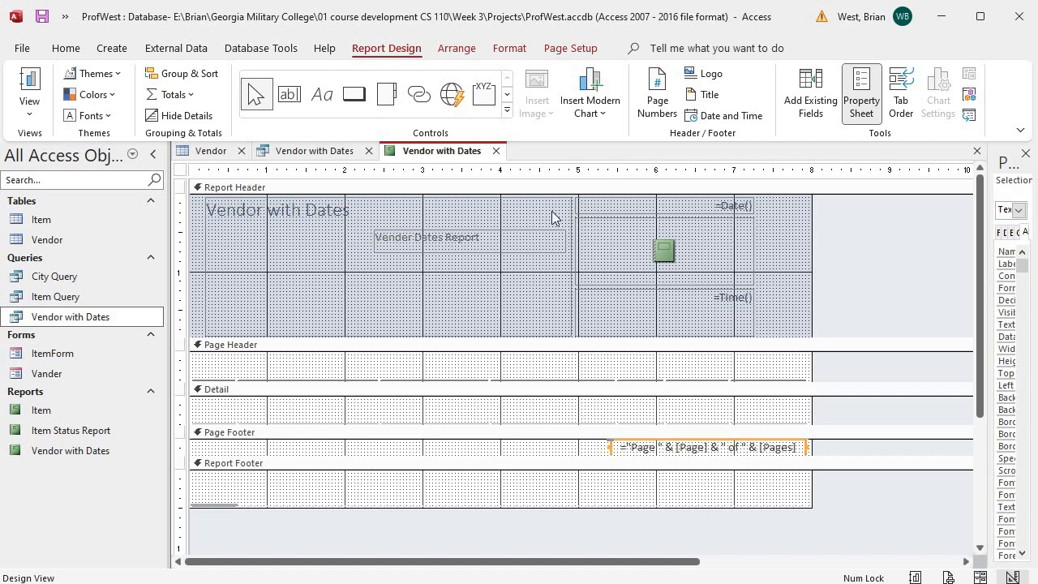
{"action": "right_click", "coordinate": [433, 154]}
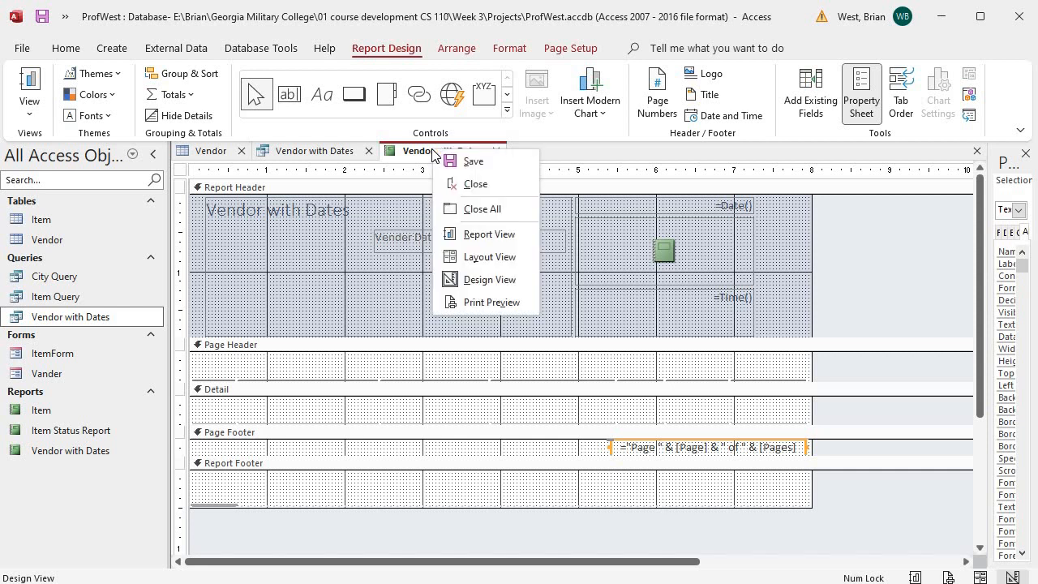
{"action": "left_click", "coordinate": [481, 279]}
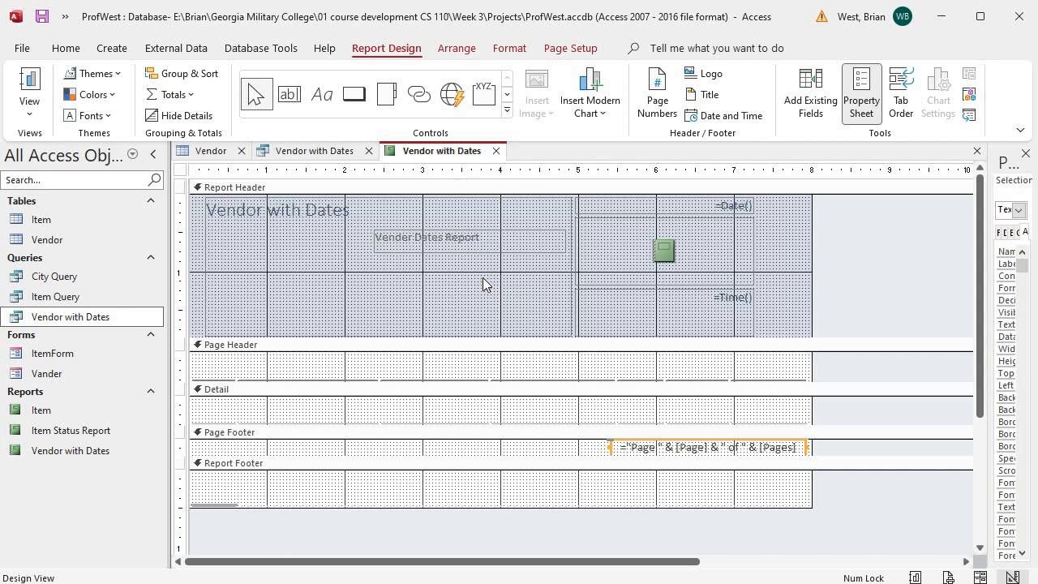
{"action": "left_click", "coordinate": [660, 100]}
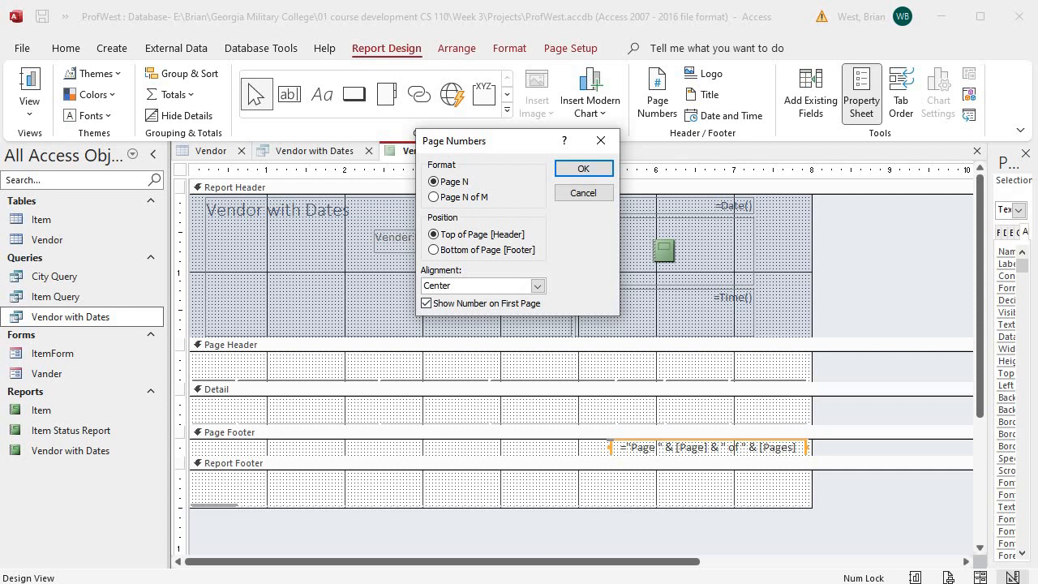
{"action": "left_click", "coordinate": [583, 195]}
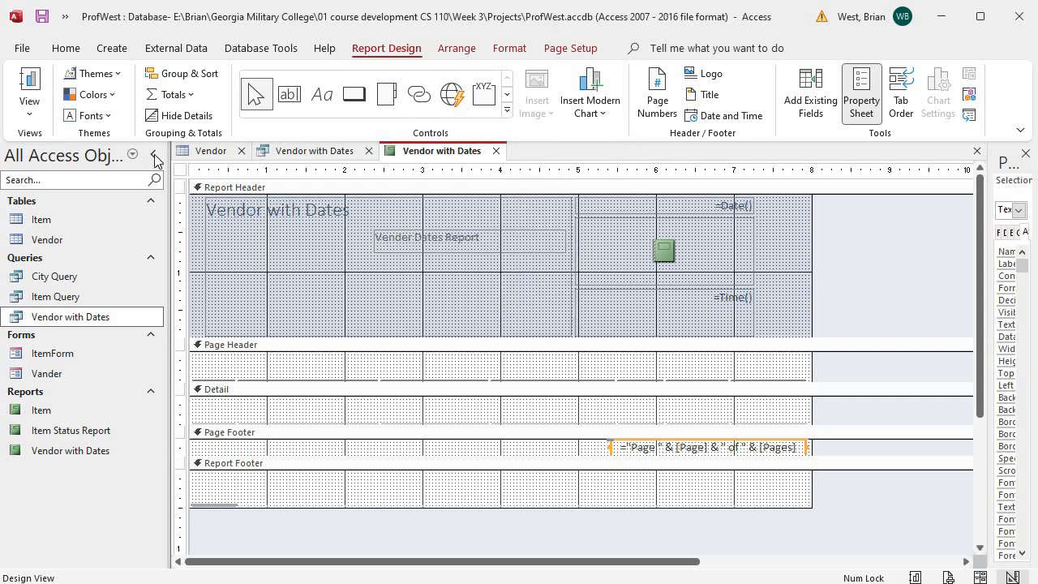
Apply the Office theme with the purple header shading to the report and review the whole report in Report View.
{"action": "left_click", "coordinate": [98, 78]}
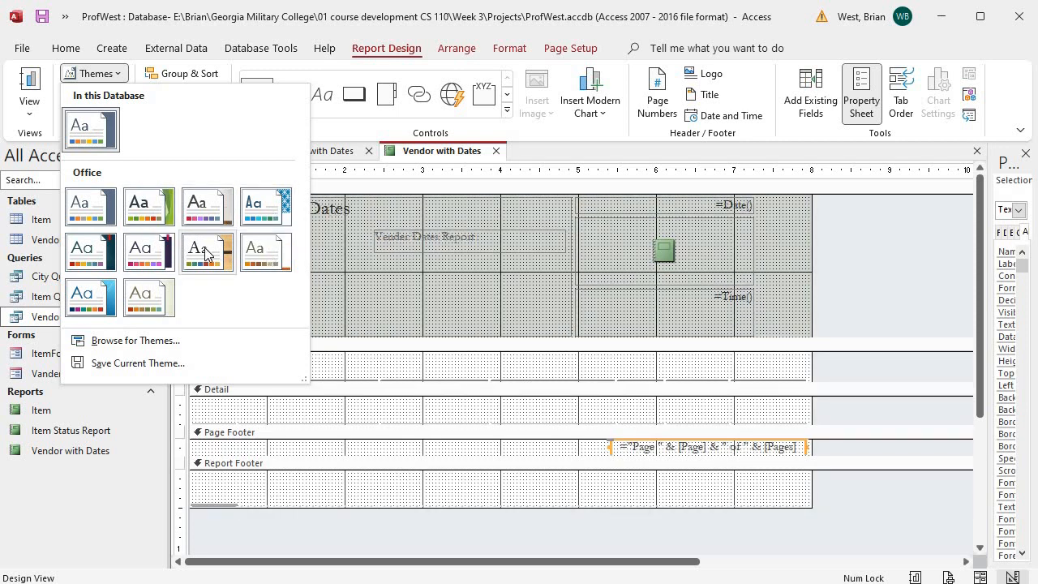
{"action": "left_click", "coordinate": [152, 250]}
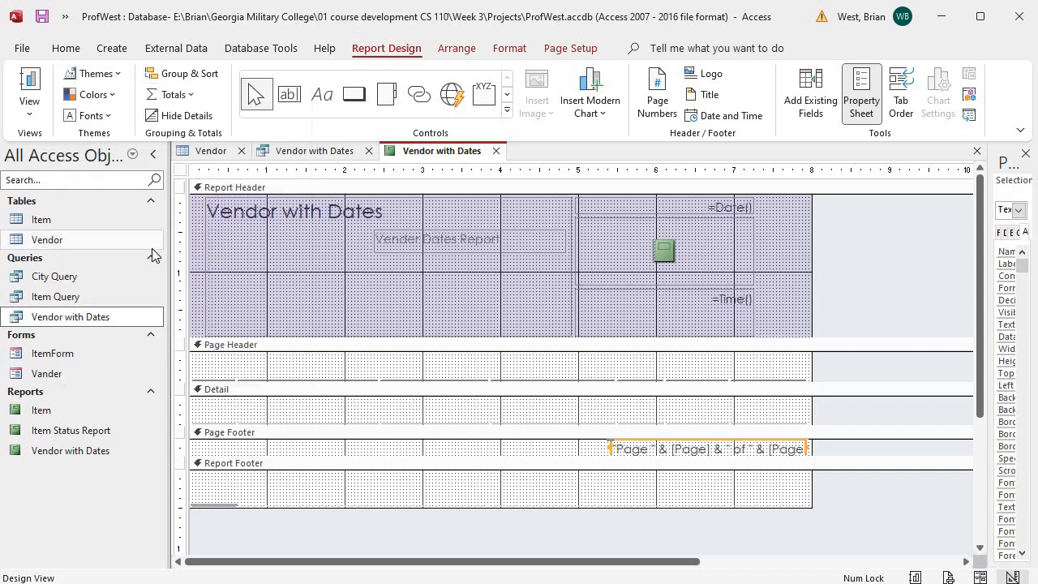
{"action": "right_click", "coordinate": [418, 154]}
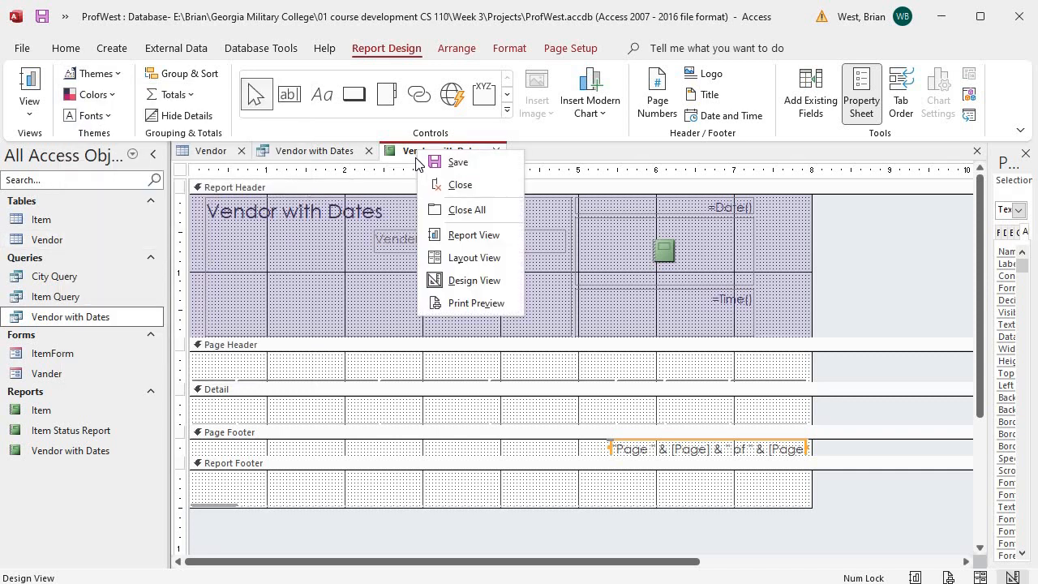
{"action": "left_click", "coordinate": [454, 234]}
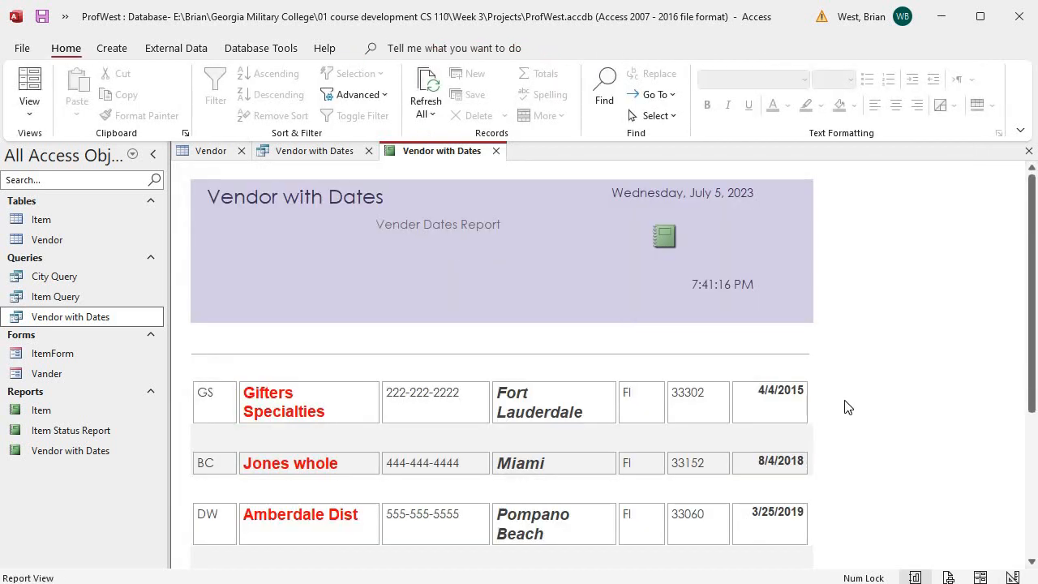
{"action": "left_click", "coordinate": [381, 223]}
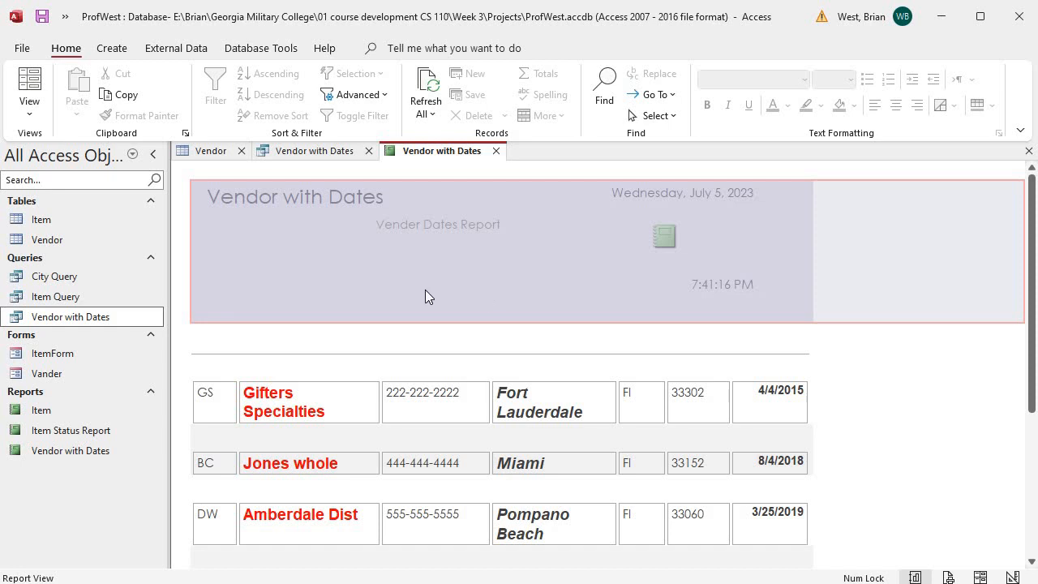
{"action": "scroll", "coordinate": [725, 398], "scroll_direction": "down", "scroll_amount": 5}
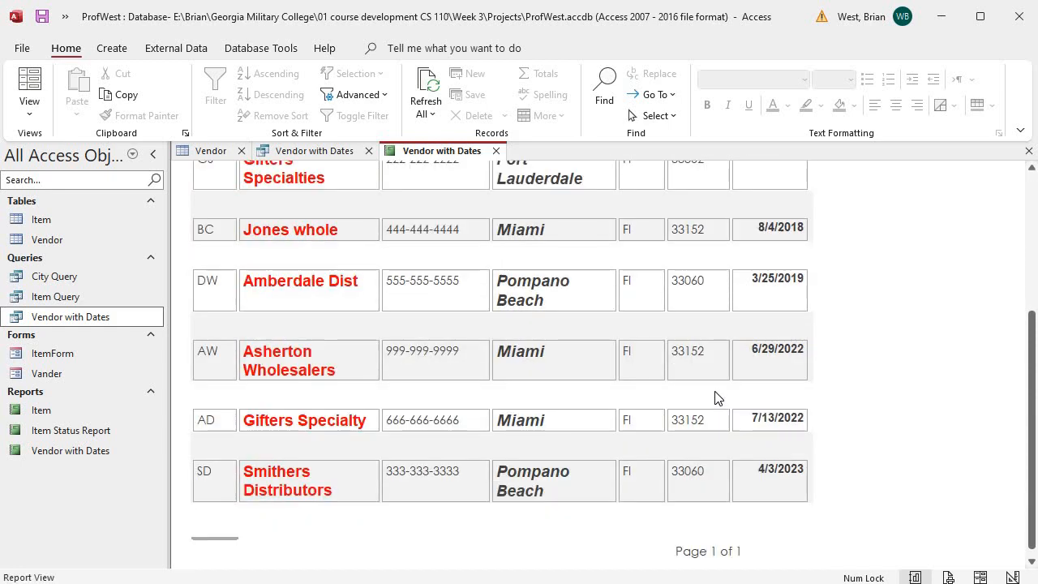
{"action": "scroll", "coordinate": [717, 400], "scroll_direction": "up", "scroll_amount": 3}
{"action": "scroll", "coordinate": [717, 400], "scroll_direction": "down", "scroll_amount": 3}
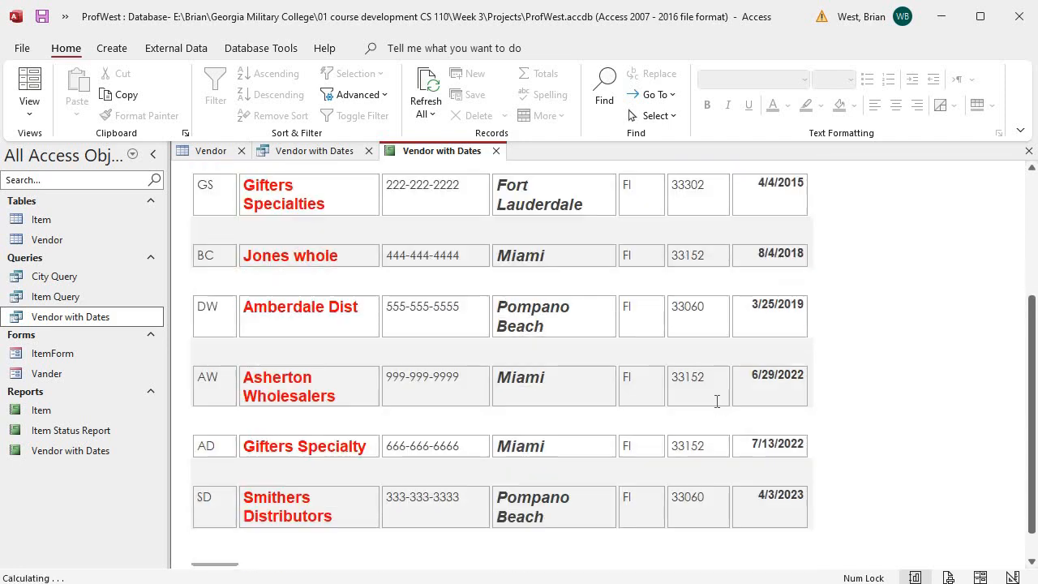
{"action": "scroll", "coordinate": [716, 400], "scroll_direction": "up", "scroll_amount": 5}
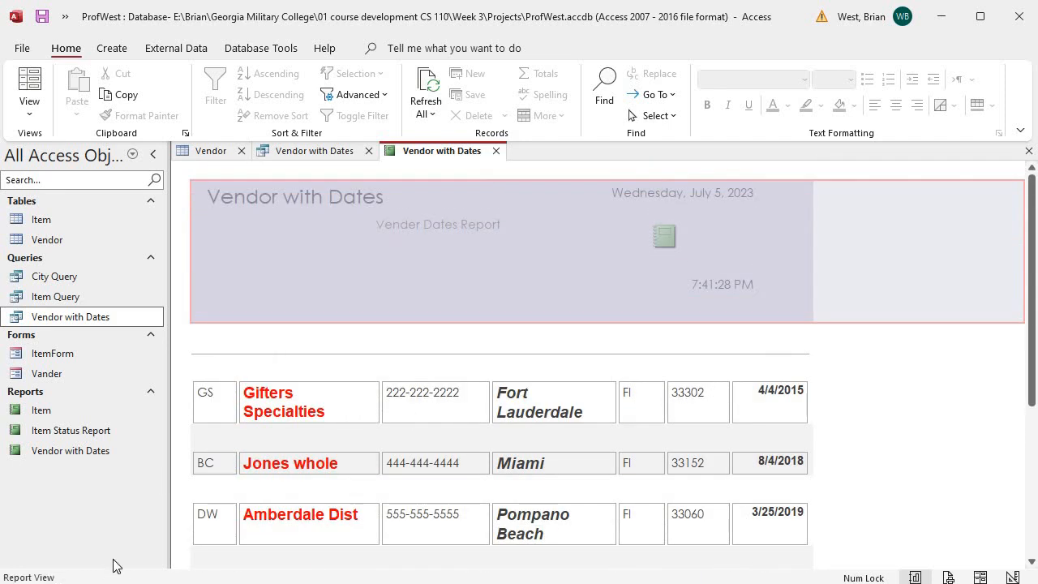